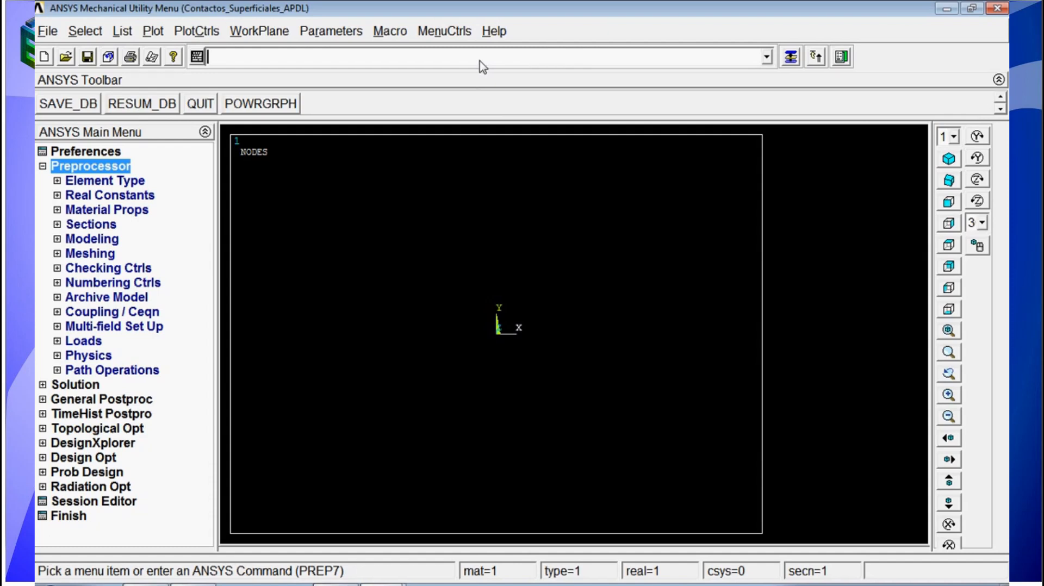
Step: Enter the preprocessor with the /prep7 command
click(94, 170)
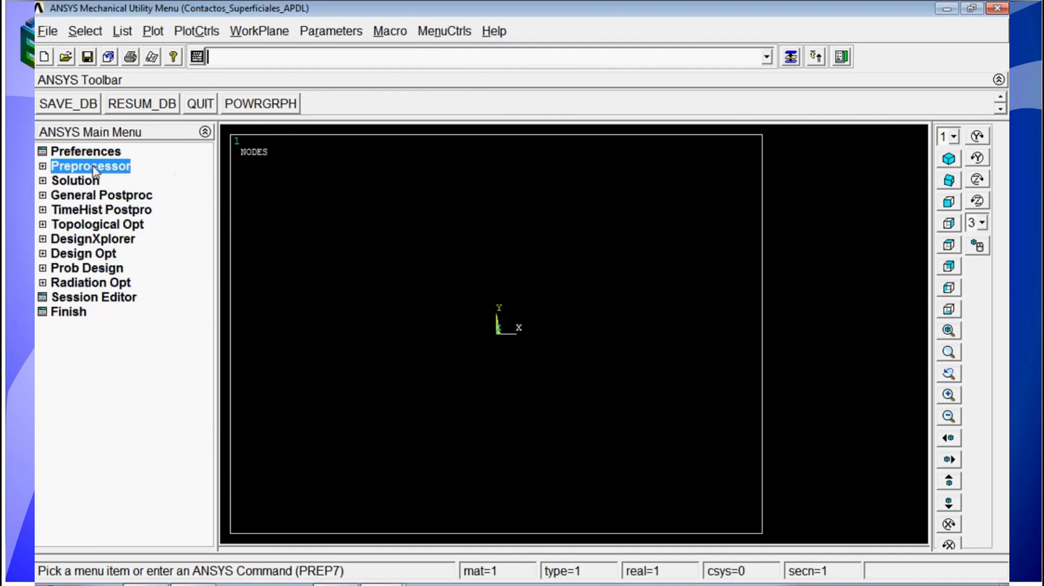
click(94, 170)
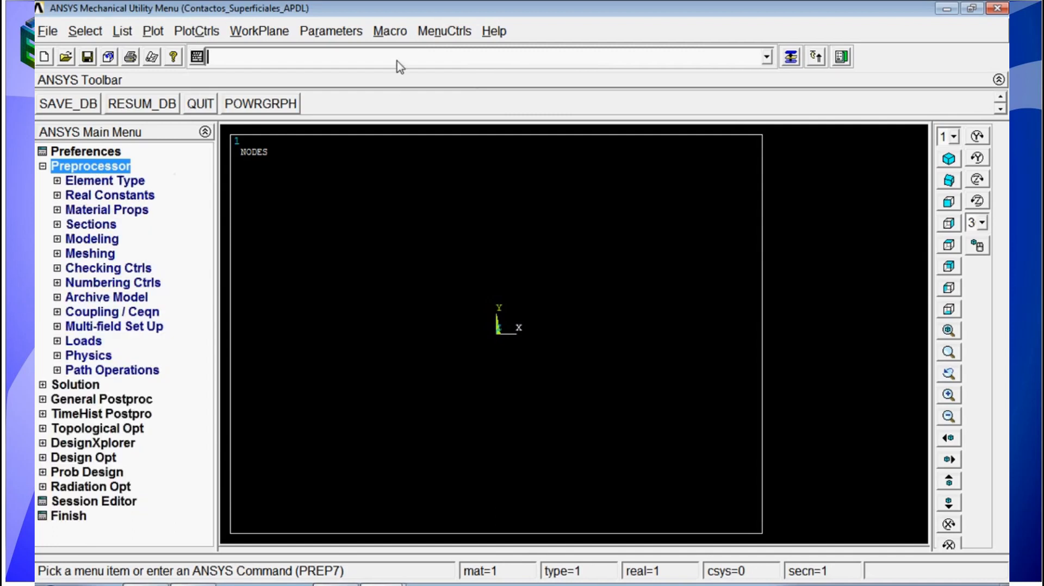
text(/prep7)
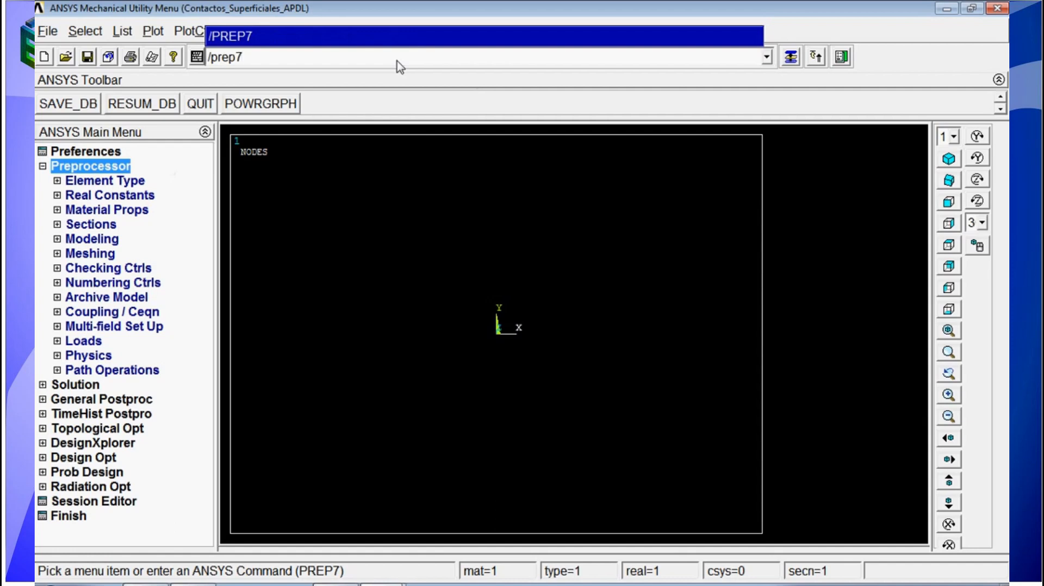
key(Return)
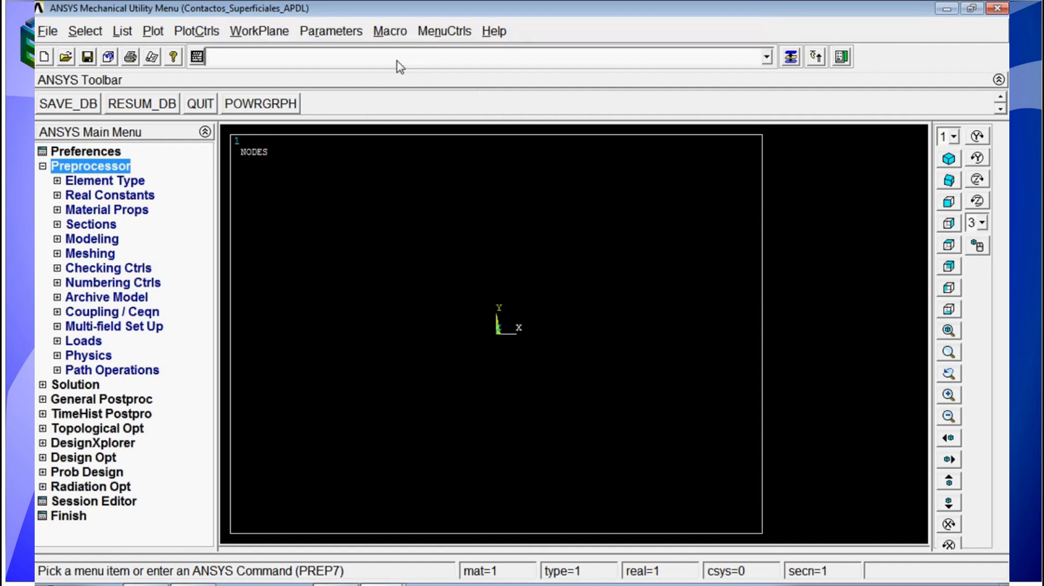
Step: Define element type 1 as element 181 with the ET command
text(et)
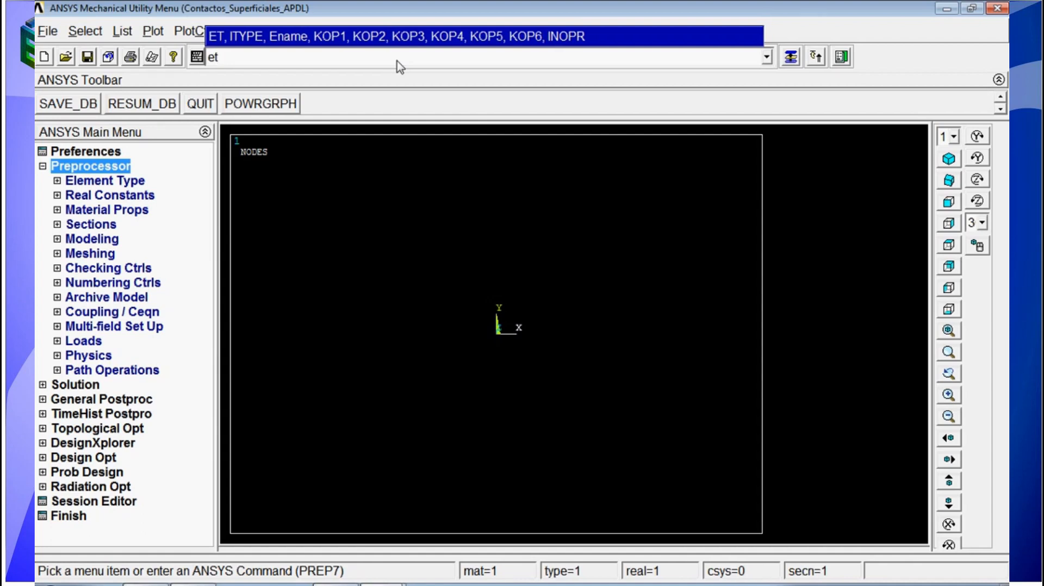
text(,)
text(1,181)
key(Return)
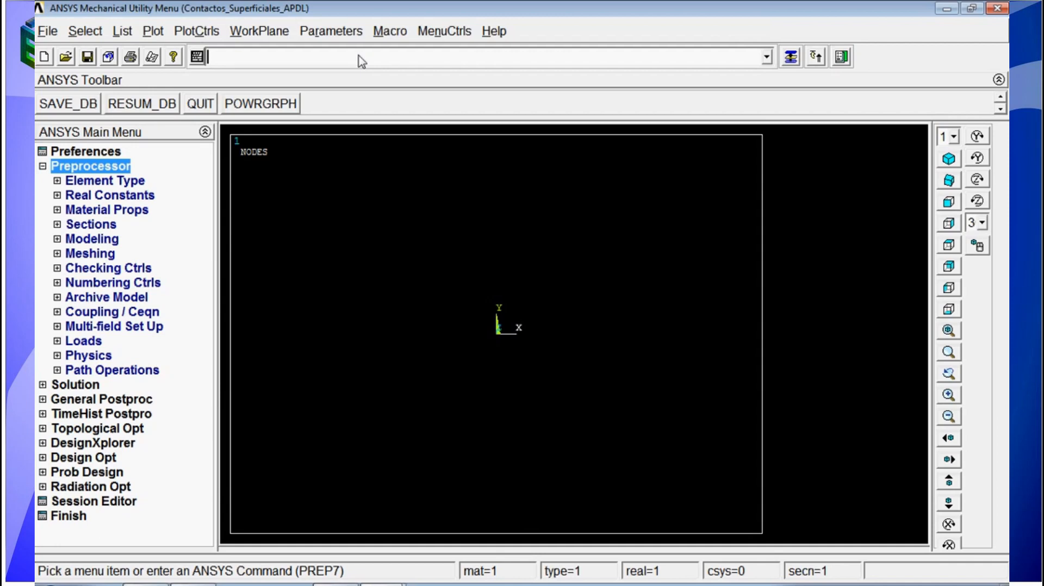
Step: Define material 1 with density 78, elastic modulus EX 2.1e11 and Poisson's ratio PRXY 0.3
text(mp)
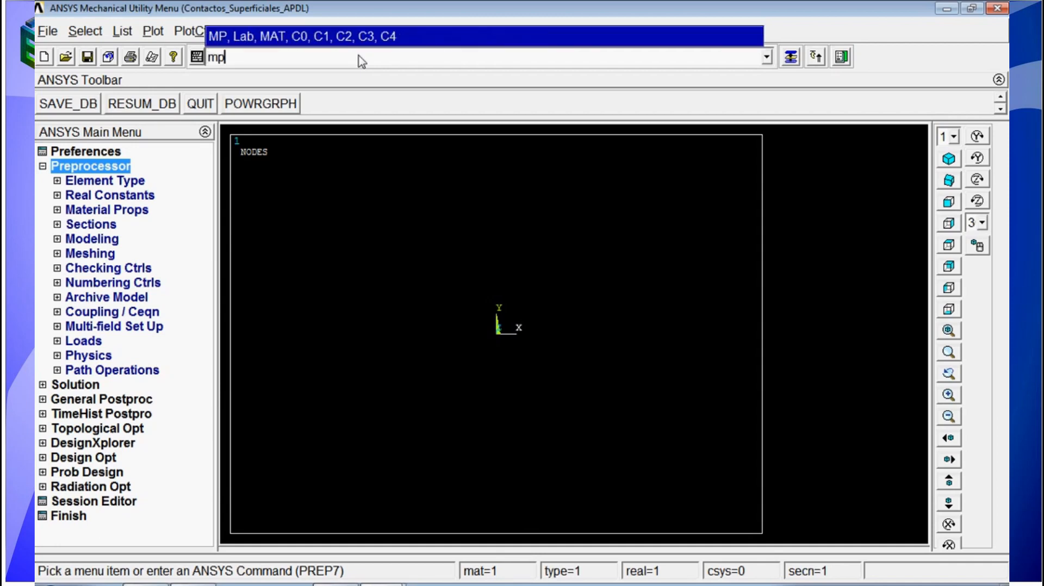
text(,dens,1,78)
key(Return)
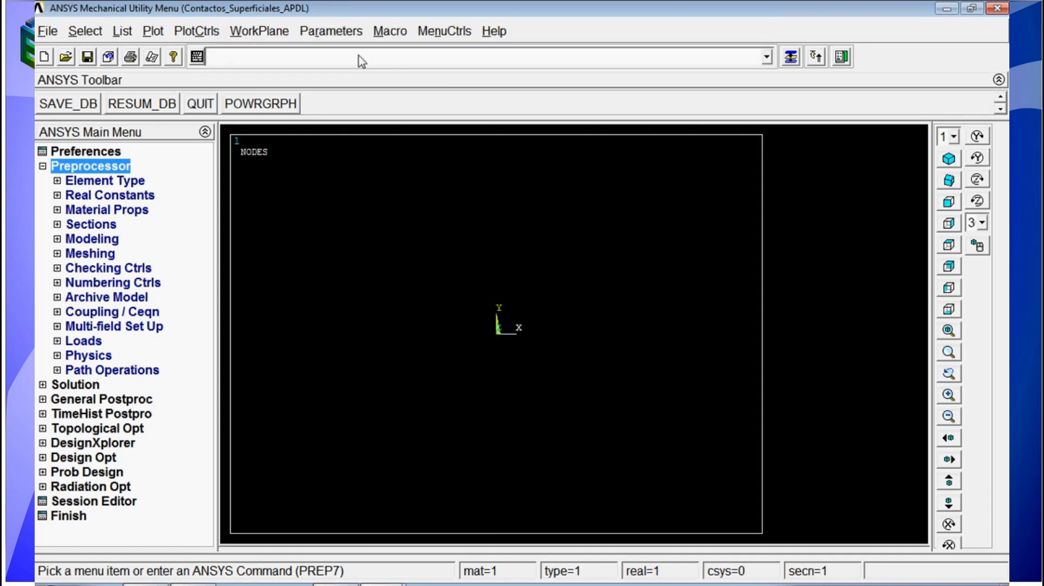
text(mp,ex)
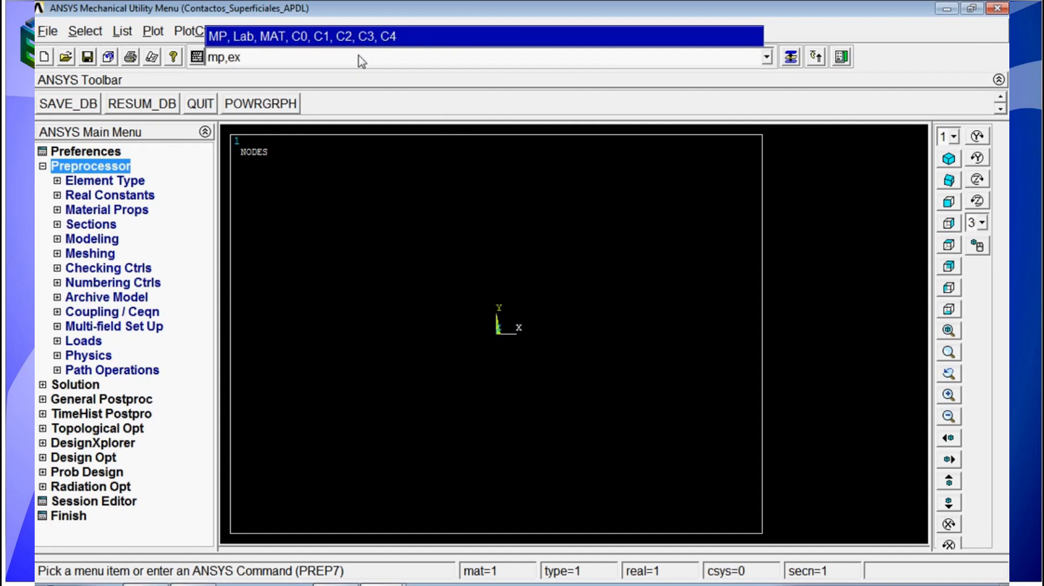
text(,1,2.1e11)
key(Return)
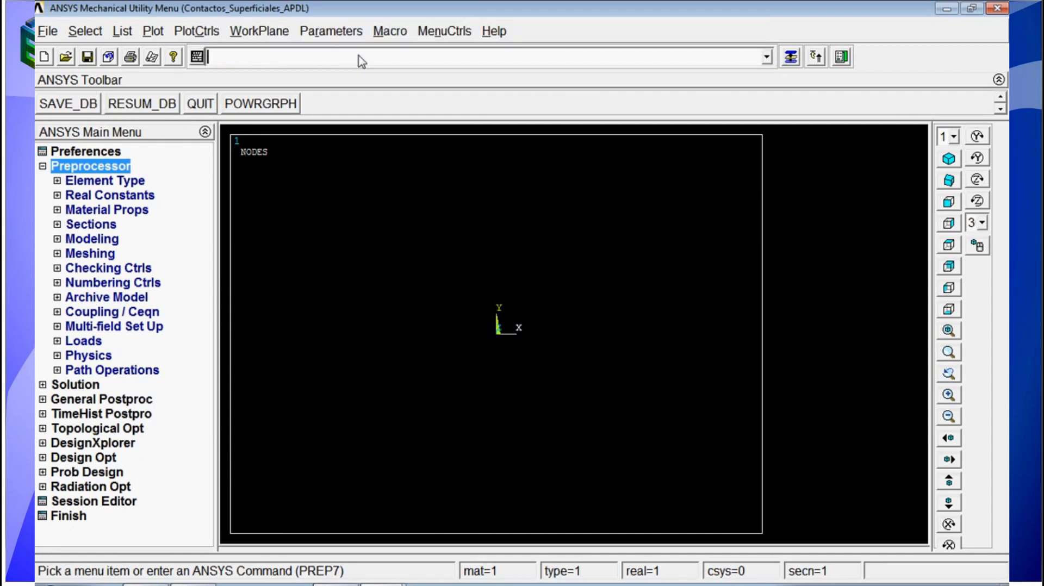
text(mp,prxy)
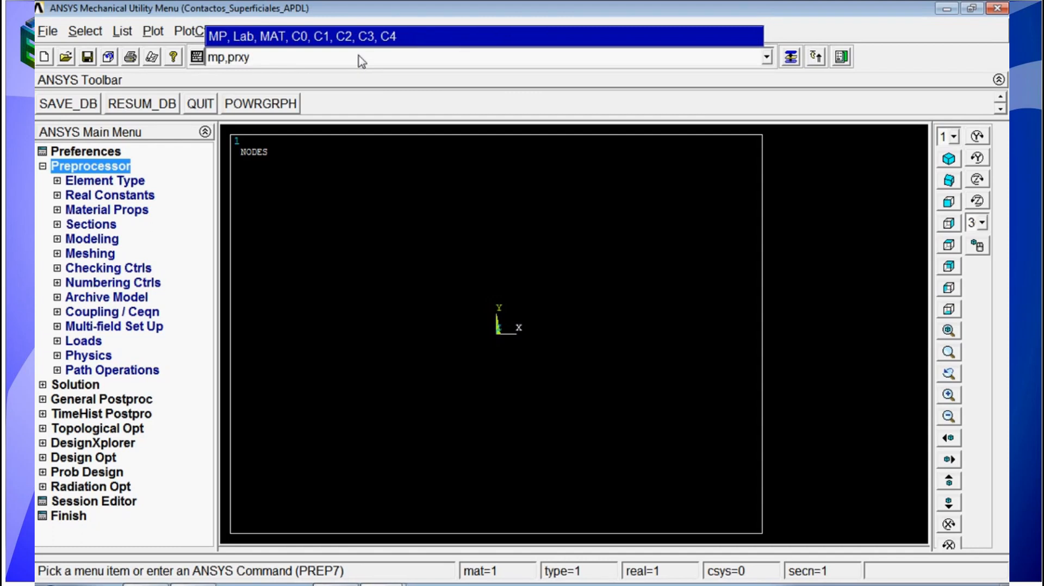
text(,1,0.3)
key(Return)
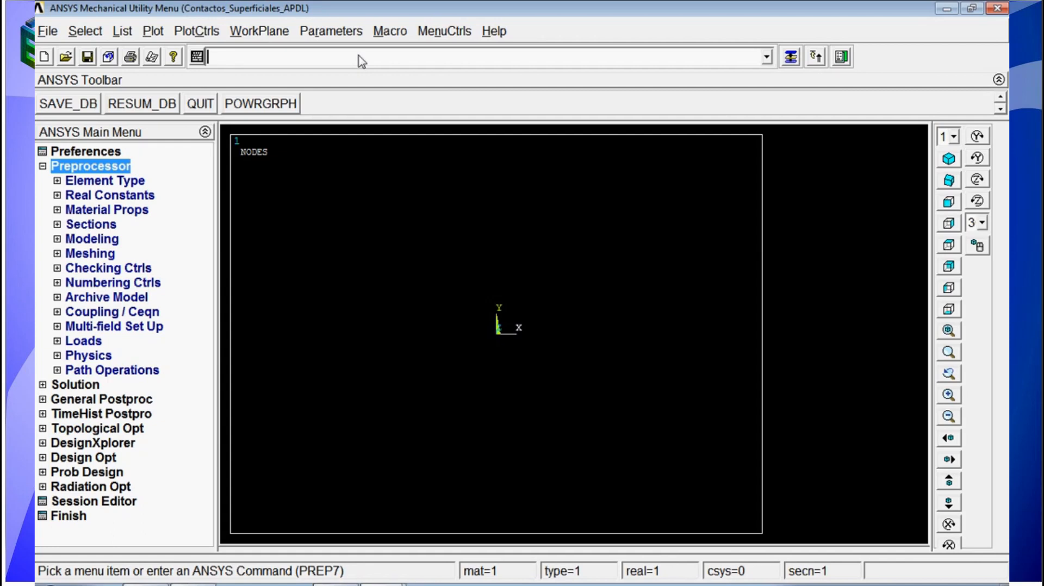
Step: Define section 1 as a shell section with a thickness of 3/1000
text(setype)
key(BackSpace)
key(BackSpace)
key(BackSpace)
key(BackSpace)
text(ctype,)
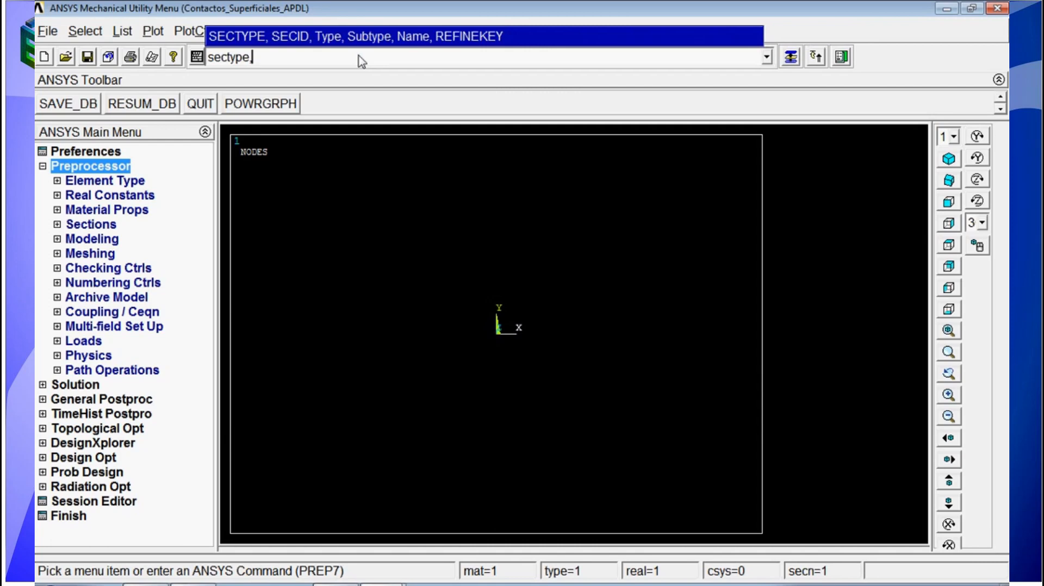
text(1,shell,)
key(BackSpace)
key(Return)
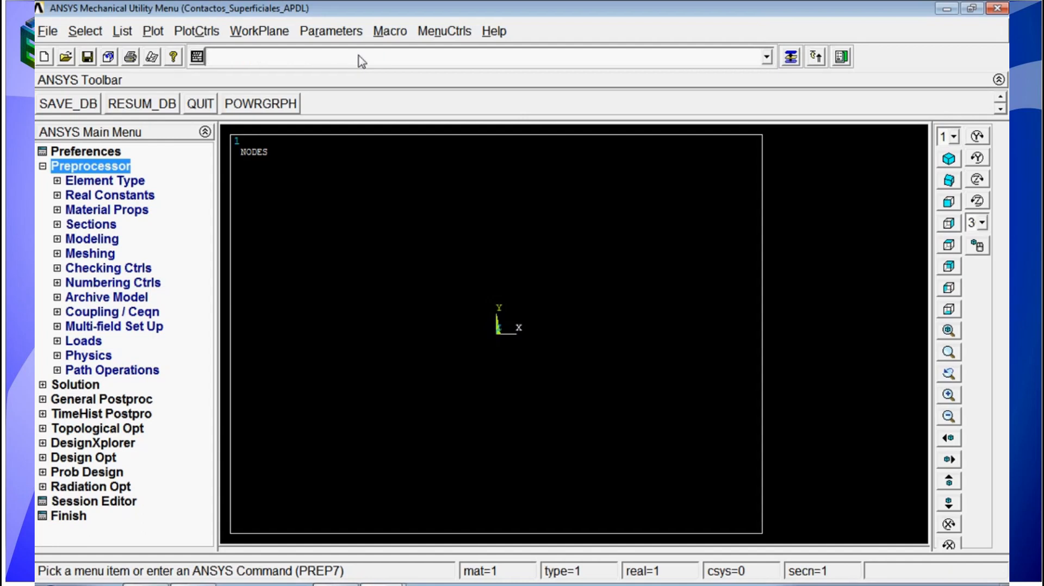
text(secdat)
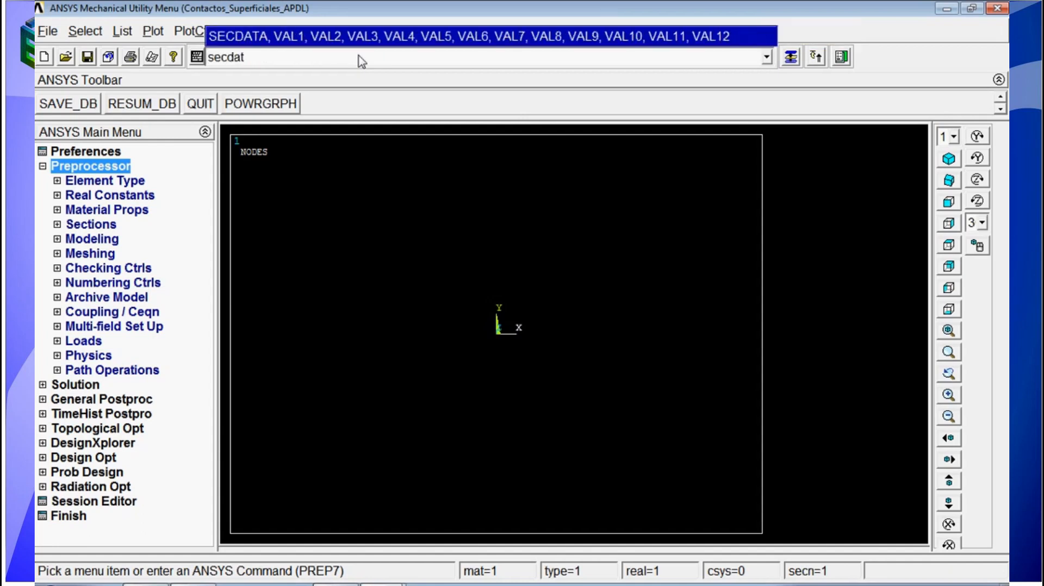
text(a,3/1000)
key(Return)
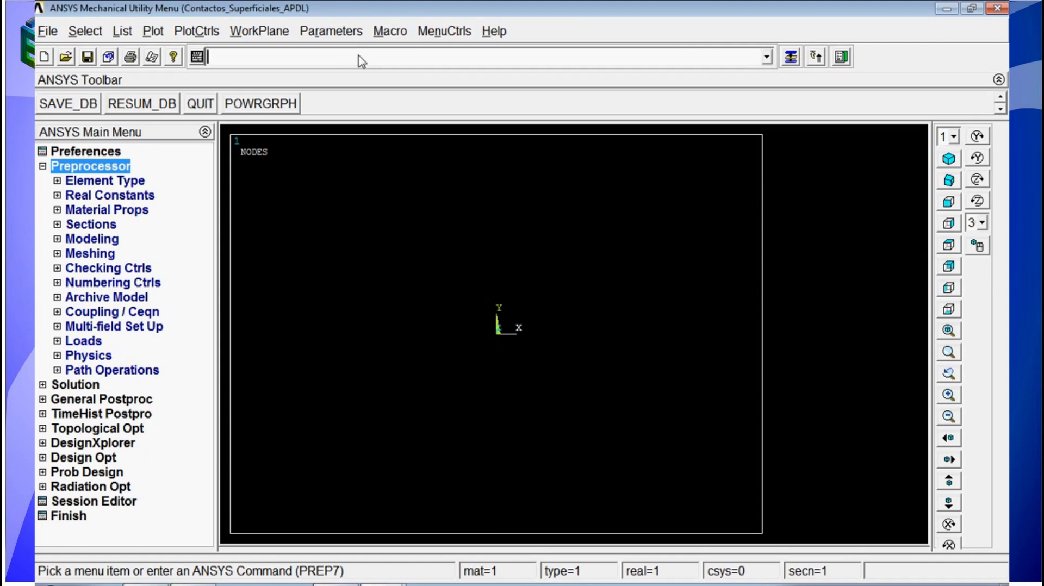
Step: Create a rectangular area from X 0 to 100/1000 and Y 0 to 100/100, and fit it in the view
text(ect)
text(n)
key(BackSpace)
text(ng,0,)
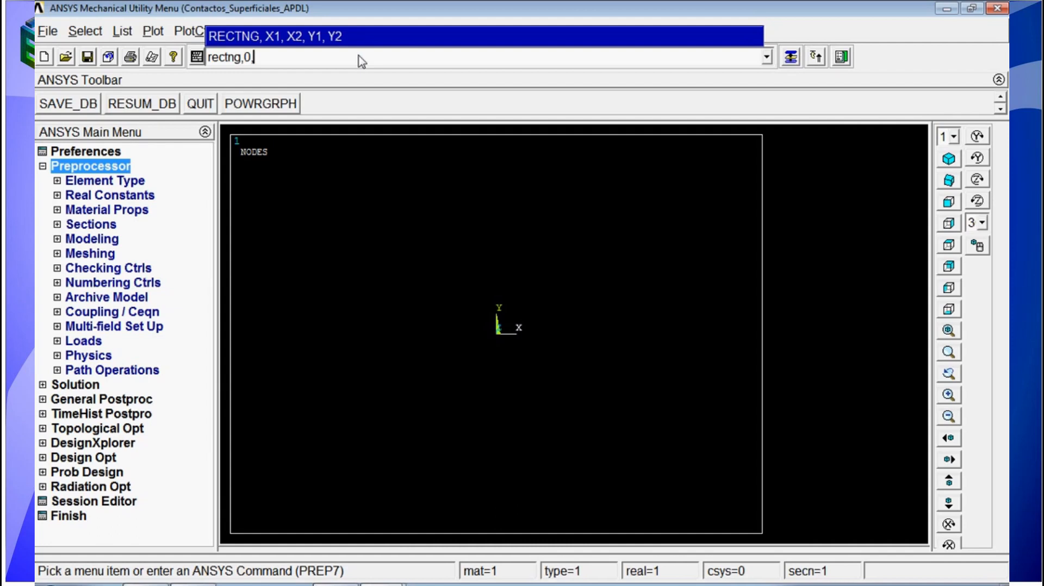
text(100/1000,0,100/100)
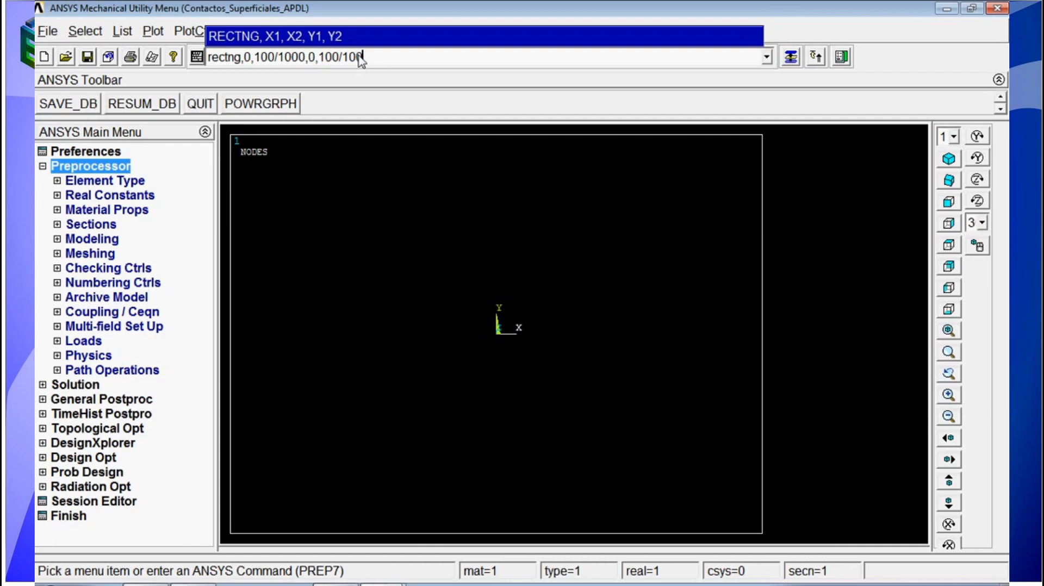
key(Return)
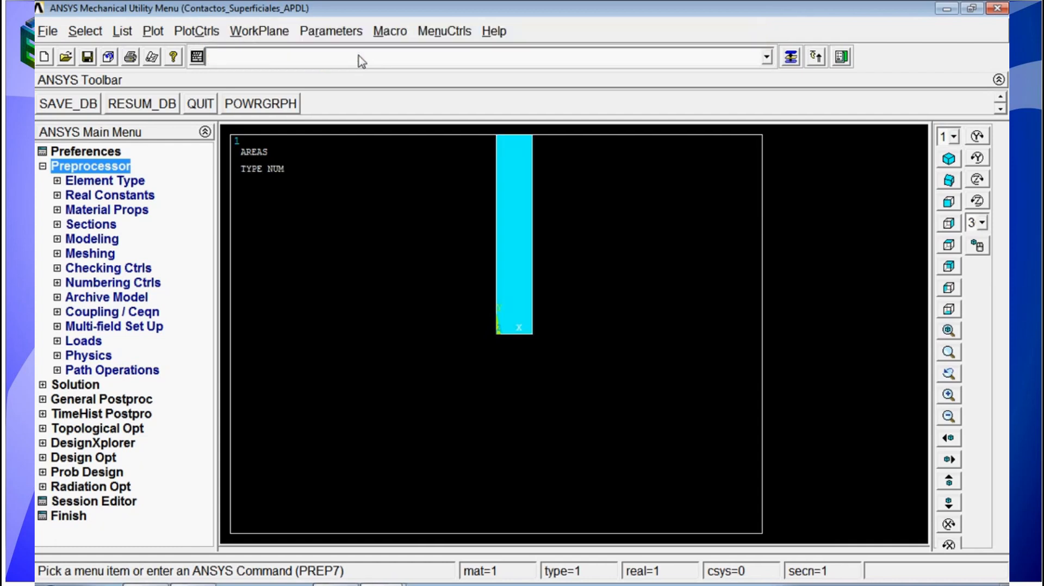
click(951, 332)
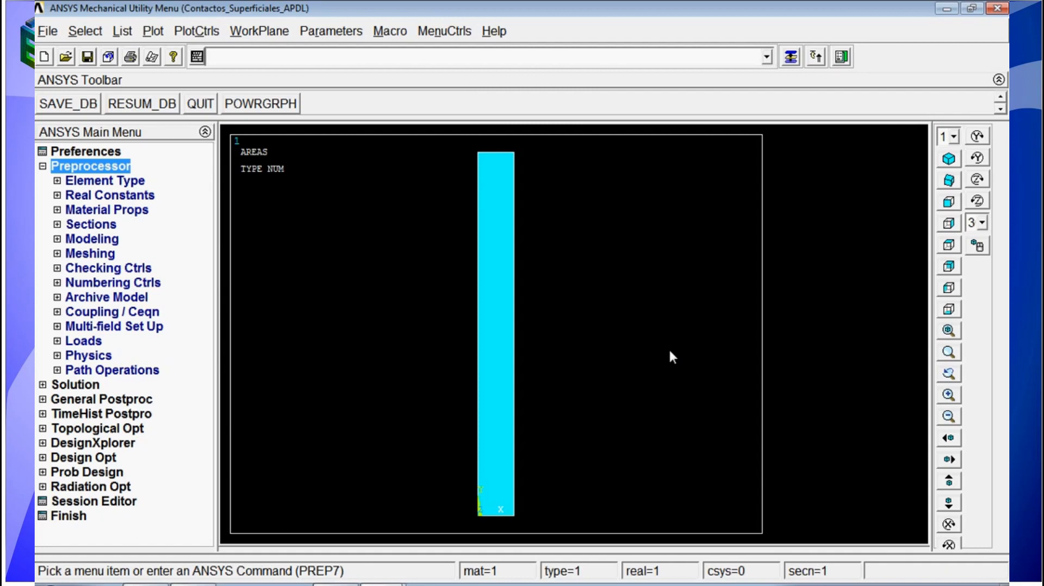
Step: Create a second rectangular area from X 50/1000 to 100/1000 and Y 50/1000 to 100/100, reusing the previous rectng command
key(Up)
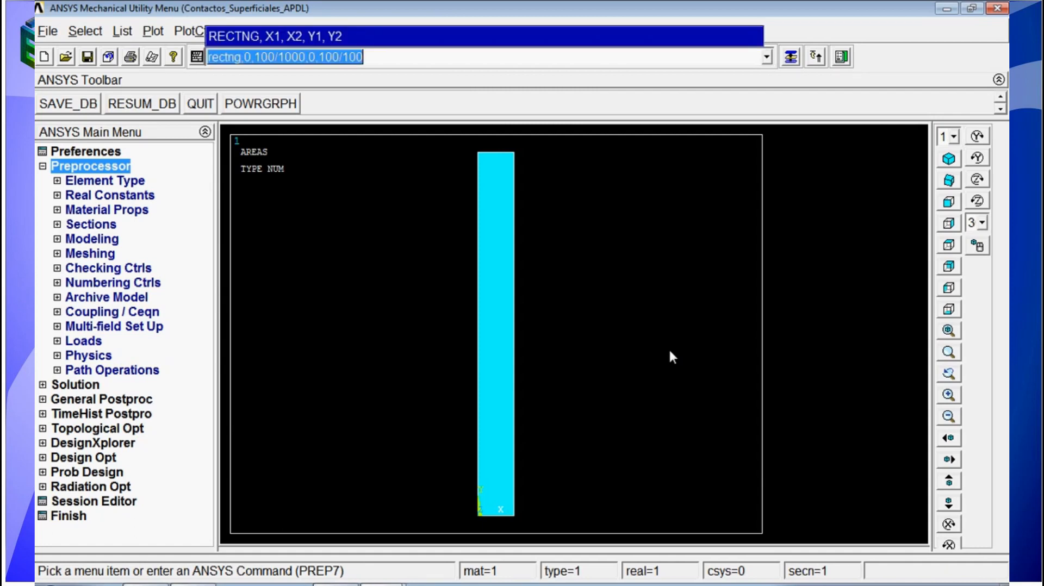
key(Left)
key(Left)
key(Left)
key(Left)
key(Left)
key(Left)
key(Left)
key(Left)
key(Left)
key(Left)
key(Left)
key(Left)
key(Left)
key(Left)
key(Left)
key(Left)
key(Left)
key(Left)
key(Left)
key(Left)
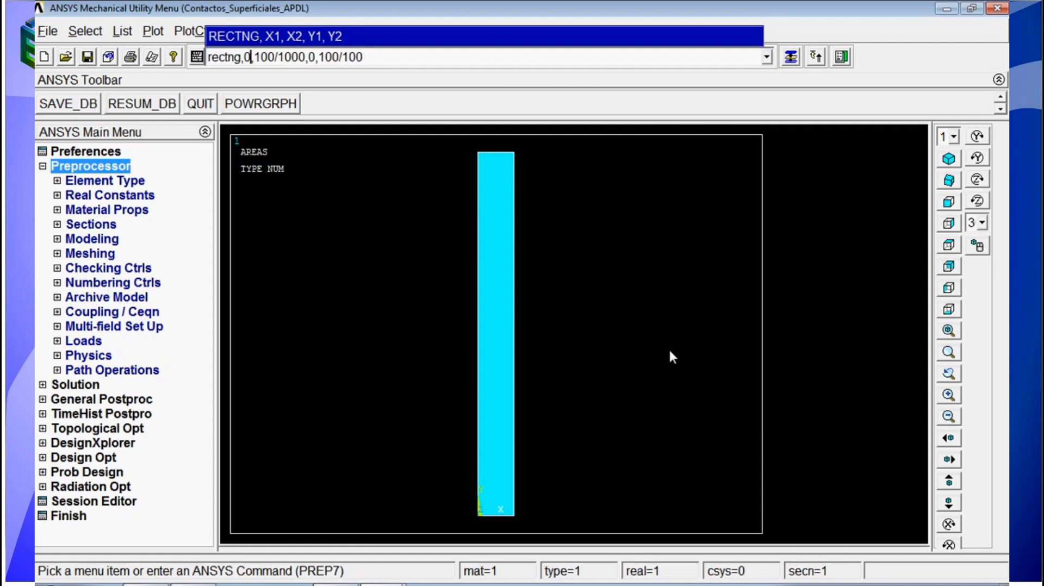
key(Right)
key(BackSpace)
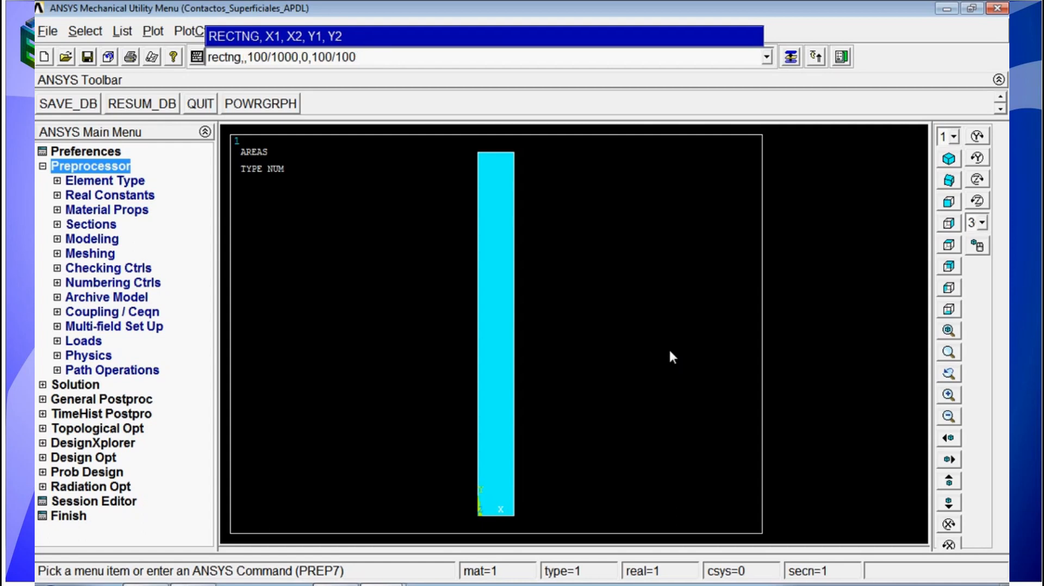
text(50/1000,100/100)
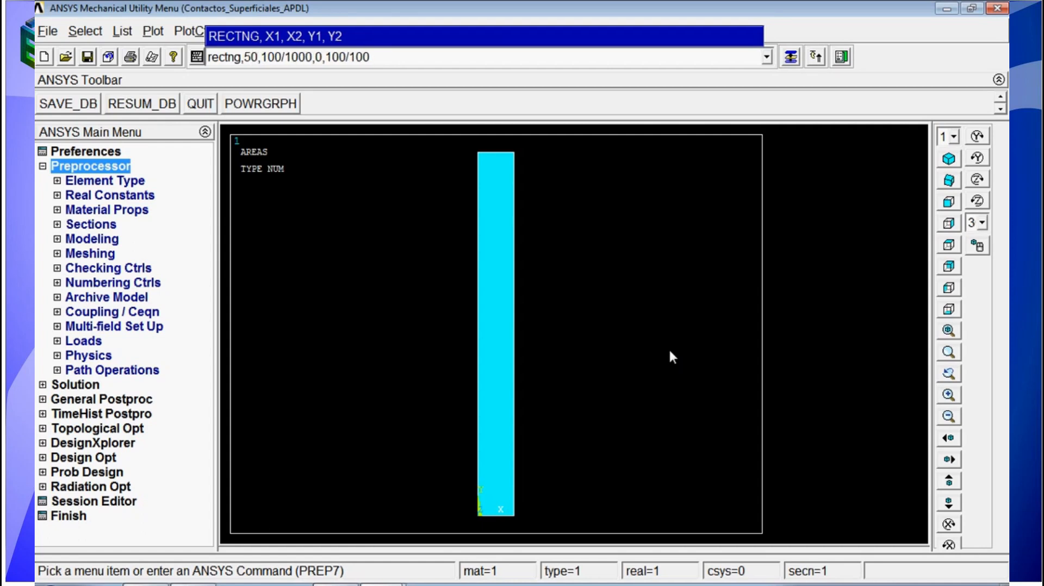
text(0)
click(349, 57)
key(BackSpace)
text(50/1000)
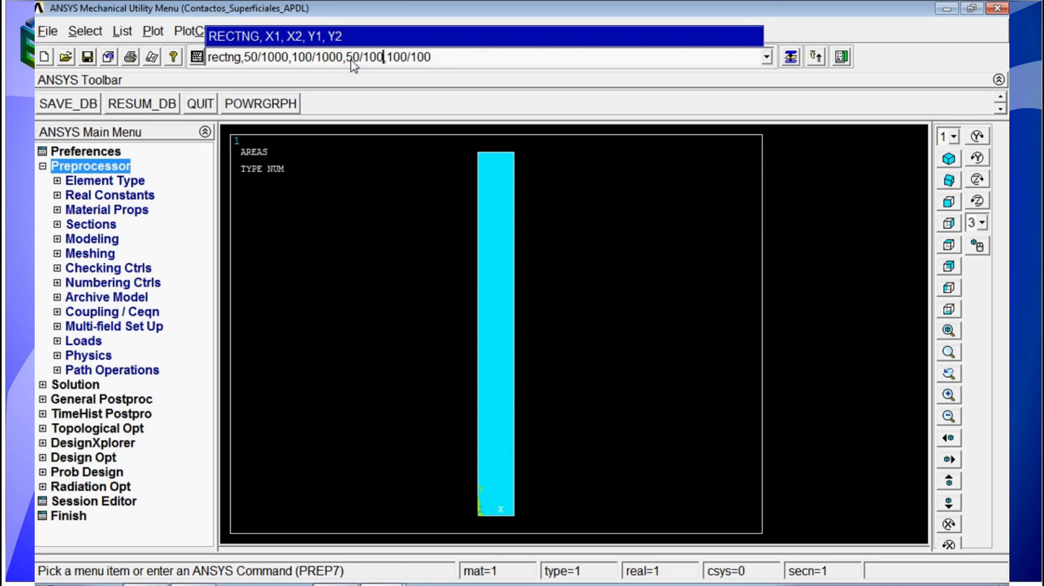
key(Return)
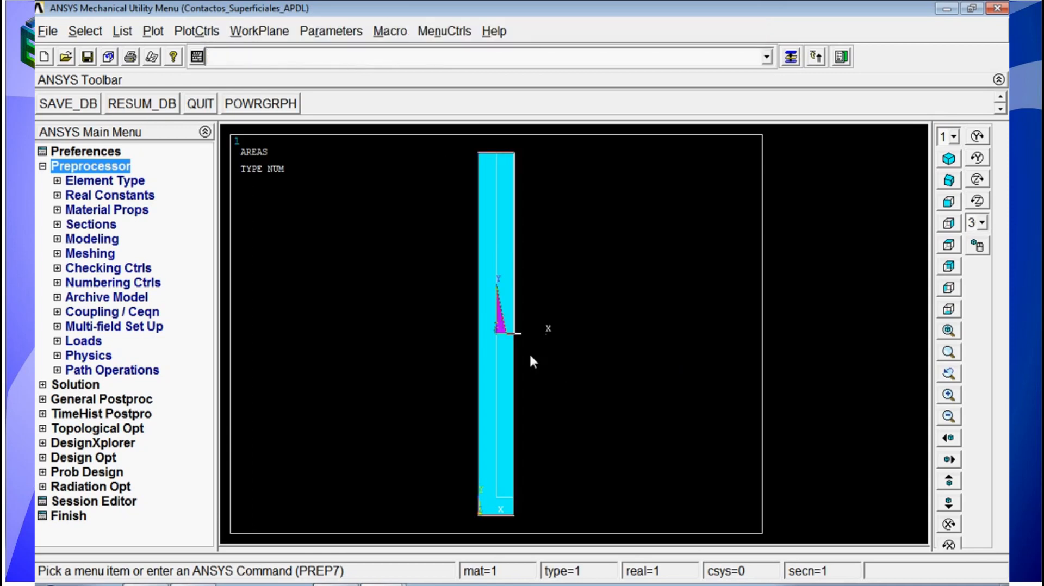
Step: Check the coincident keypoints at the far outer corner of the rectangles by picking through the keypoint list
ctrl+right_drag(530, 354, 496, 270)
mouse_move(518, 348)
ctrl+right_down()
mouse_move(435, 437)
mouse_move(442, 371)
ctrl+right_up()
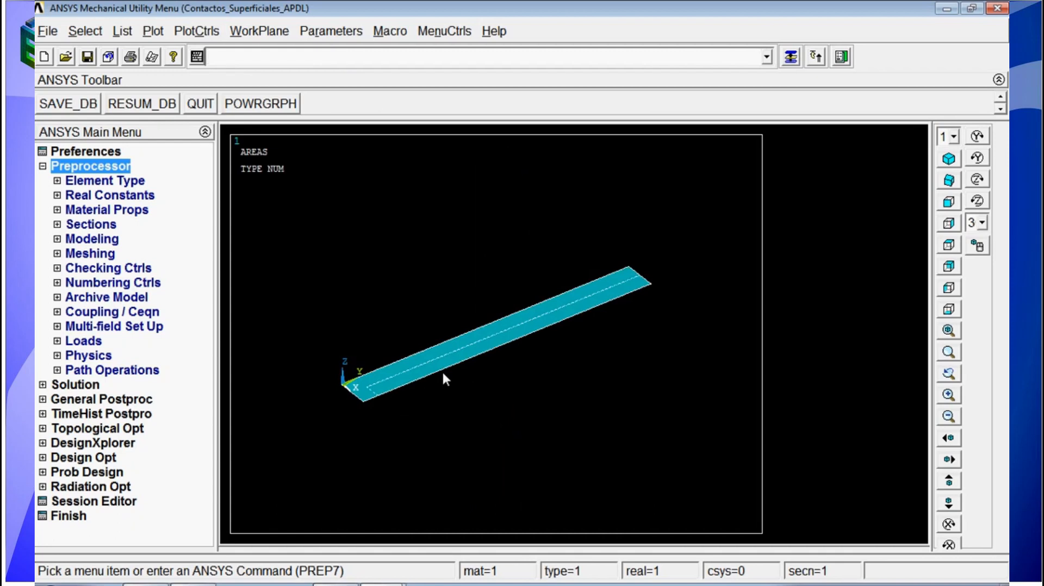
text(klist)
key(Return)
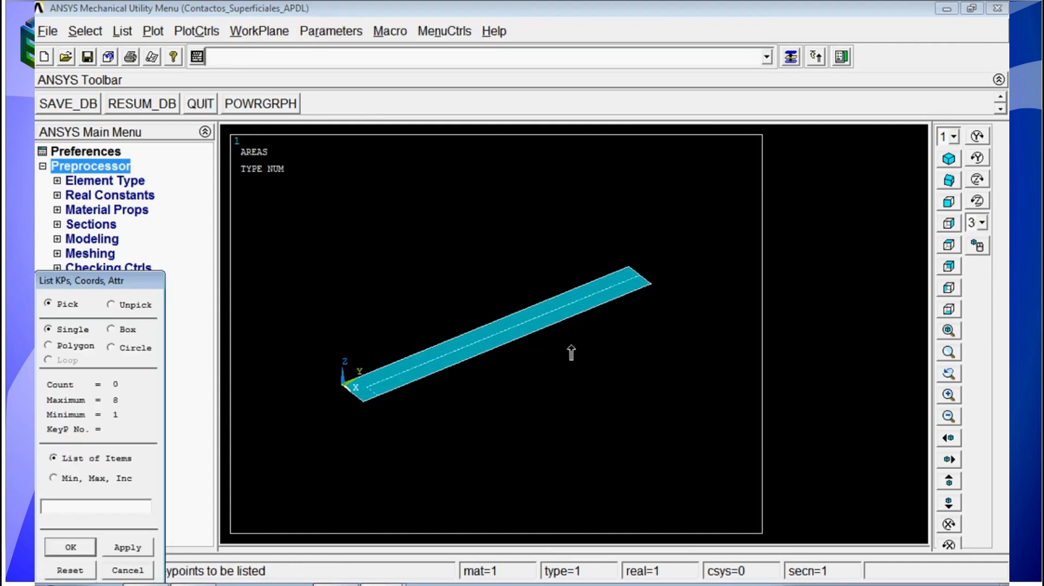
click(650, 284)
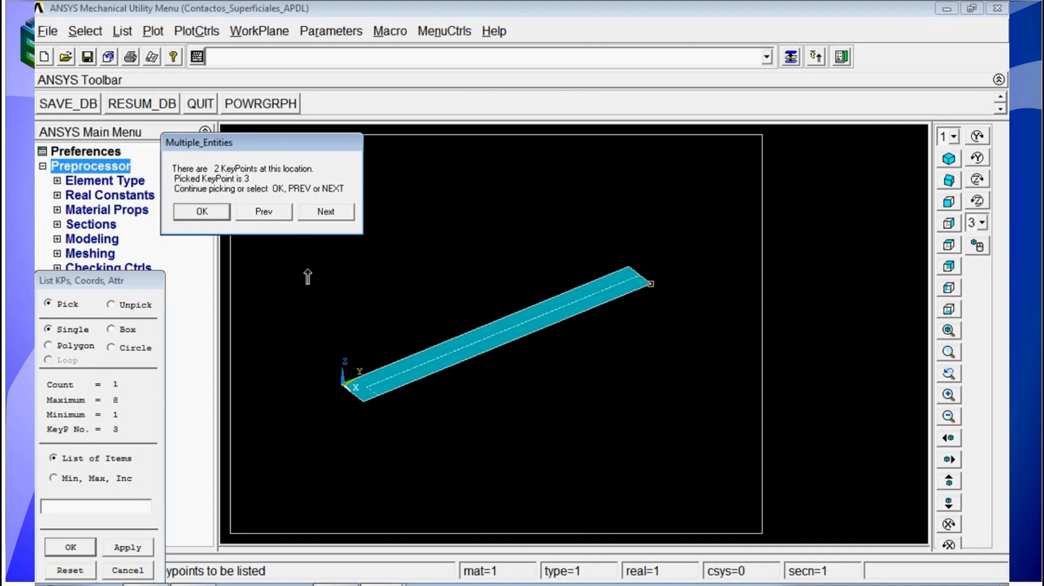
click(333, 215)
click(131, 572)
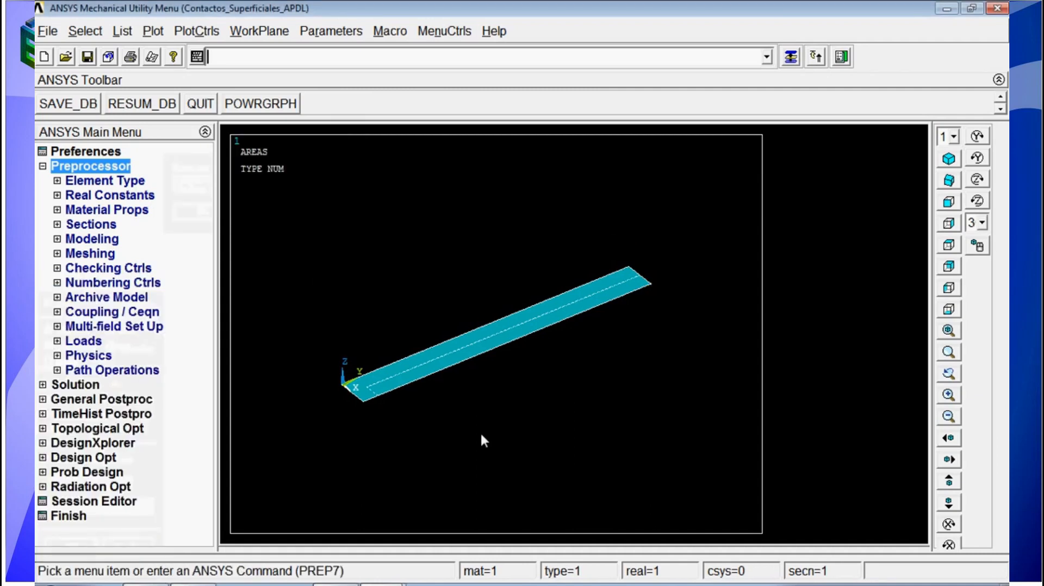
Step: Check the two overlapping areas by picking each one with the area list command, without listing them
text(alist,p)
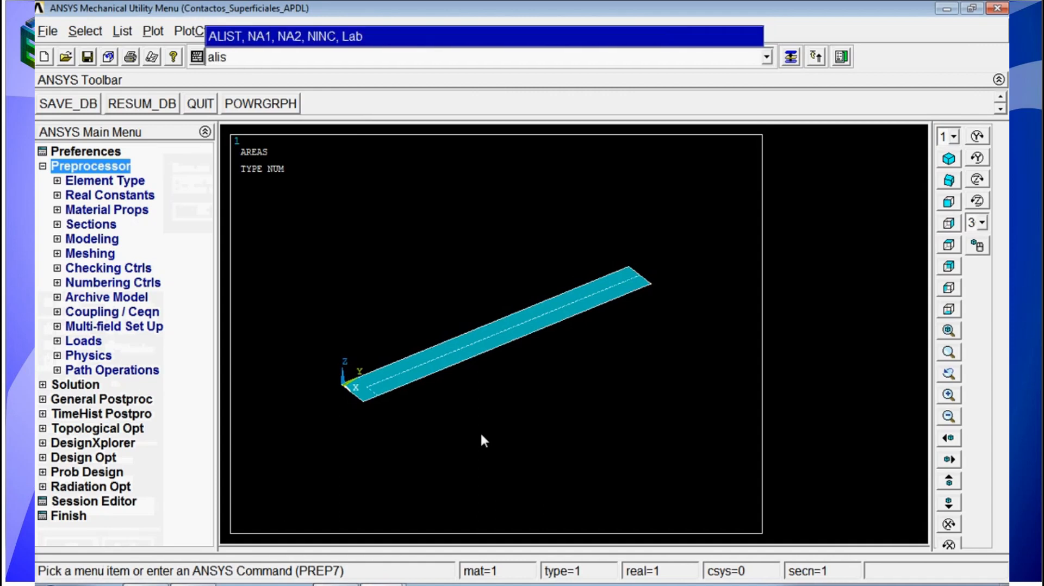
key(Return)
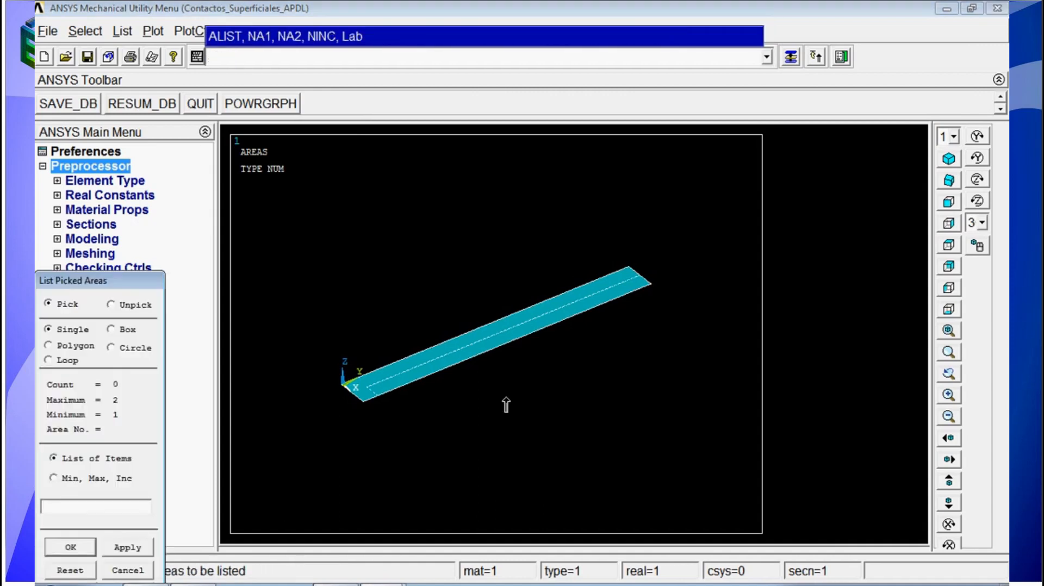
click(493, 347)
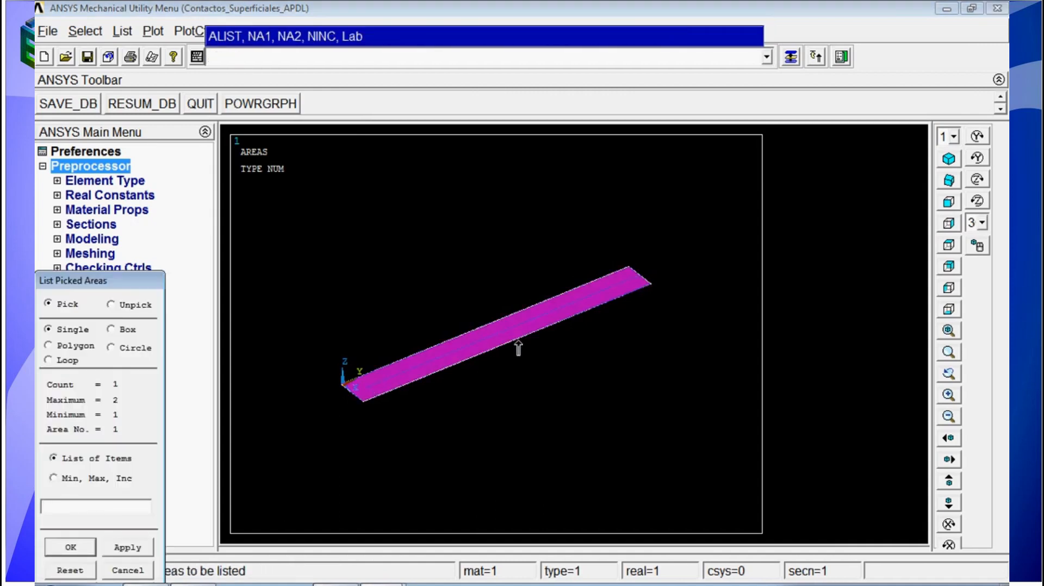
click(517, 346)
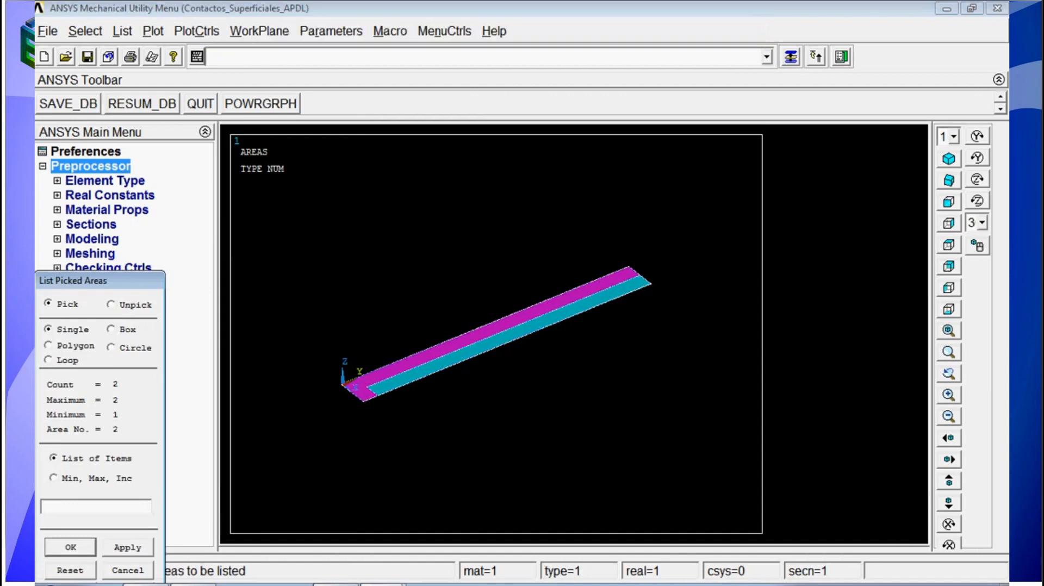
click(136, 570)
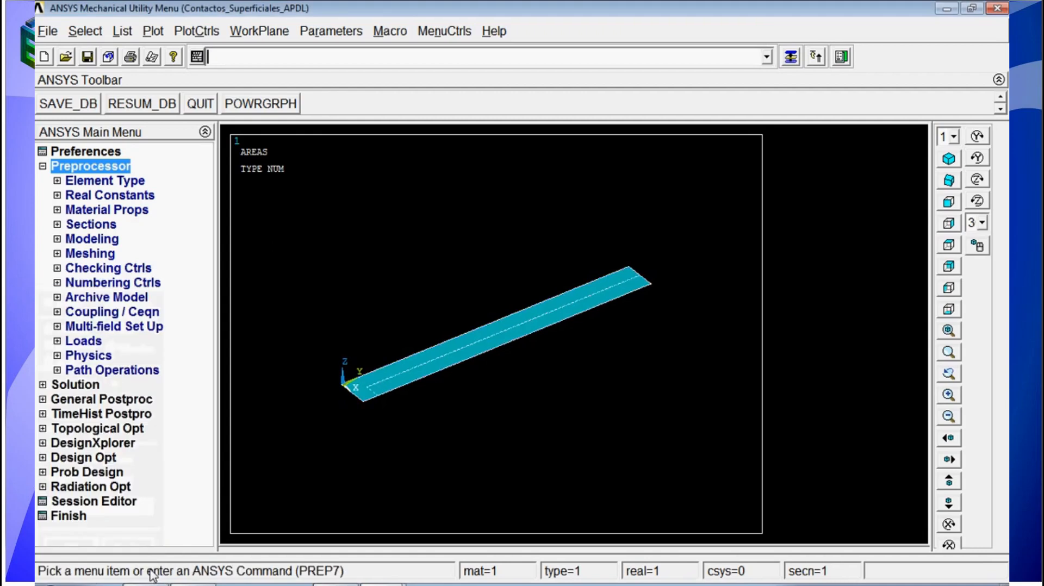
Step: List all areas with the alist command to check their assigned attributes, and close the listing
text(alist)
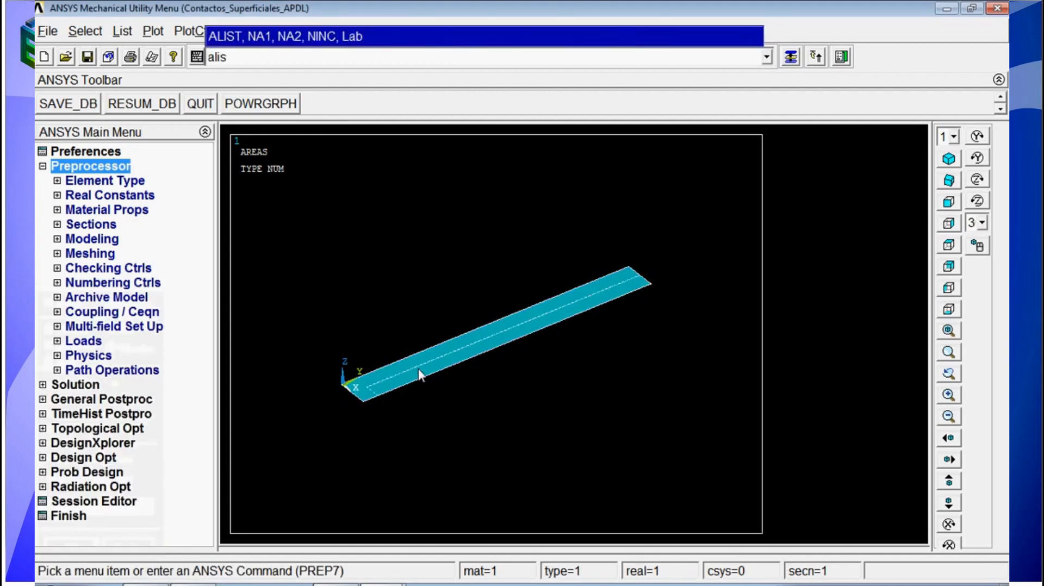
key(Return)
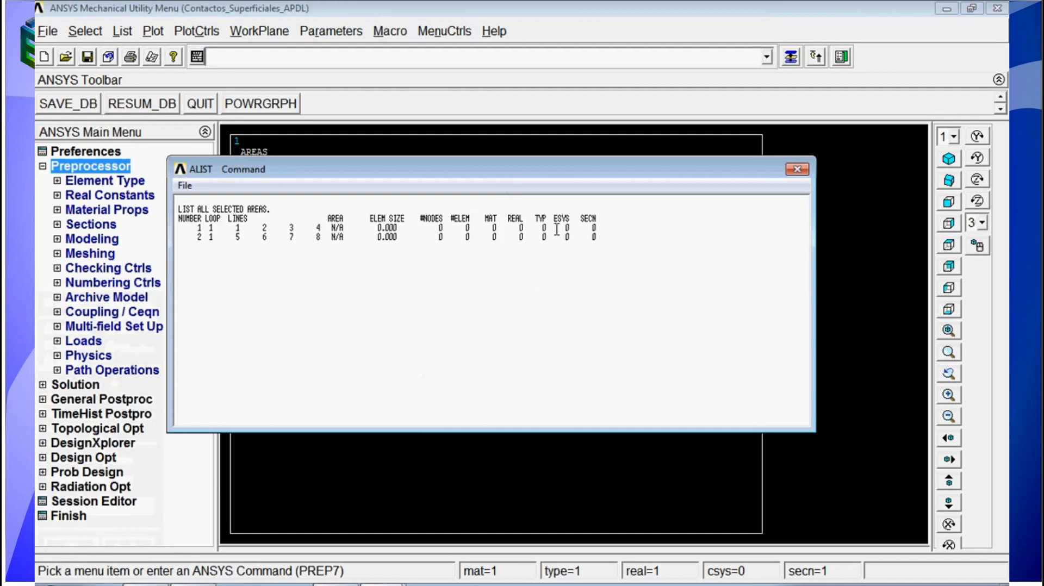
click(797, 169)
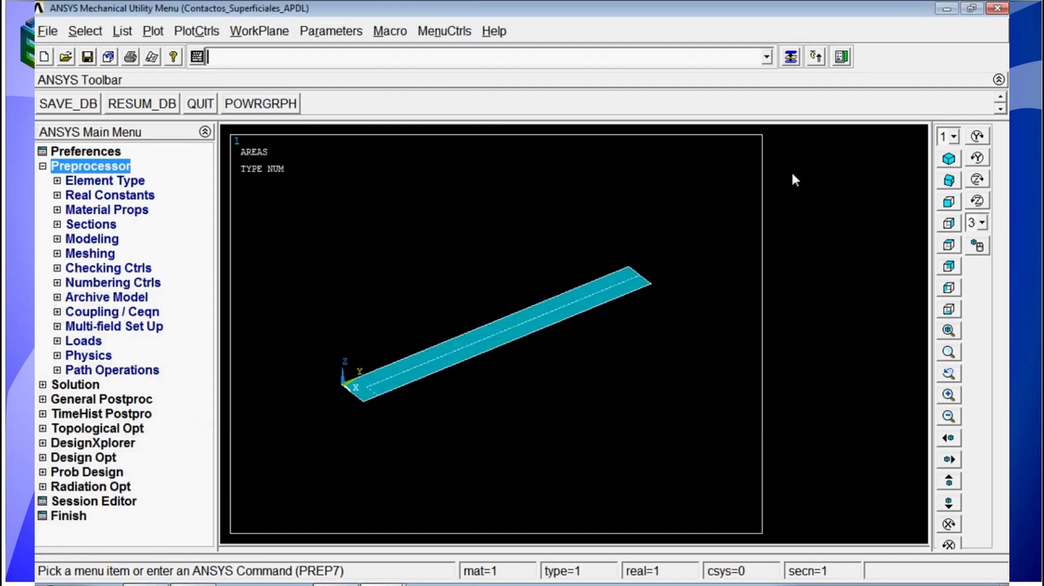
Step: Assign material 1, element type 1 and section 1 to all areas with aatt, and check the attributes in the area list
text(aatt)
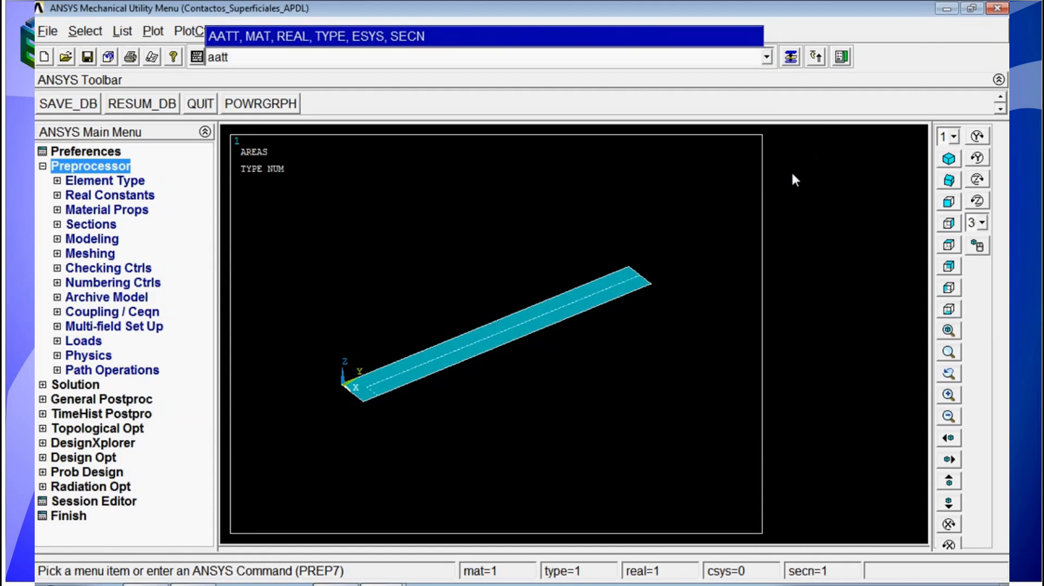
text(,1,,1,,1)
key(Return)
text(alist)
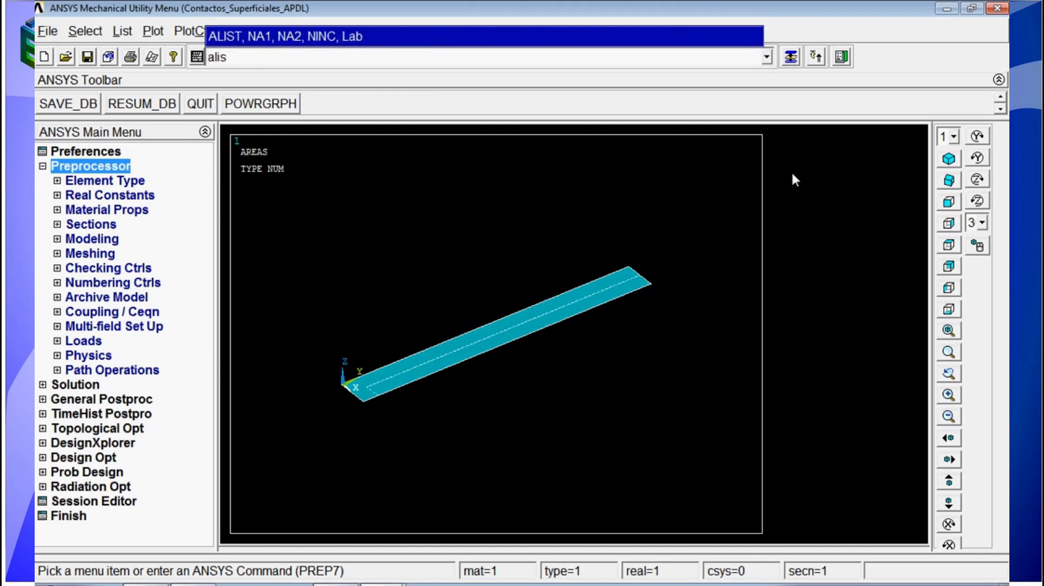
key(Return)
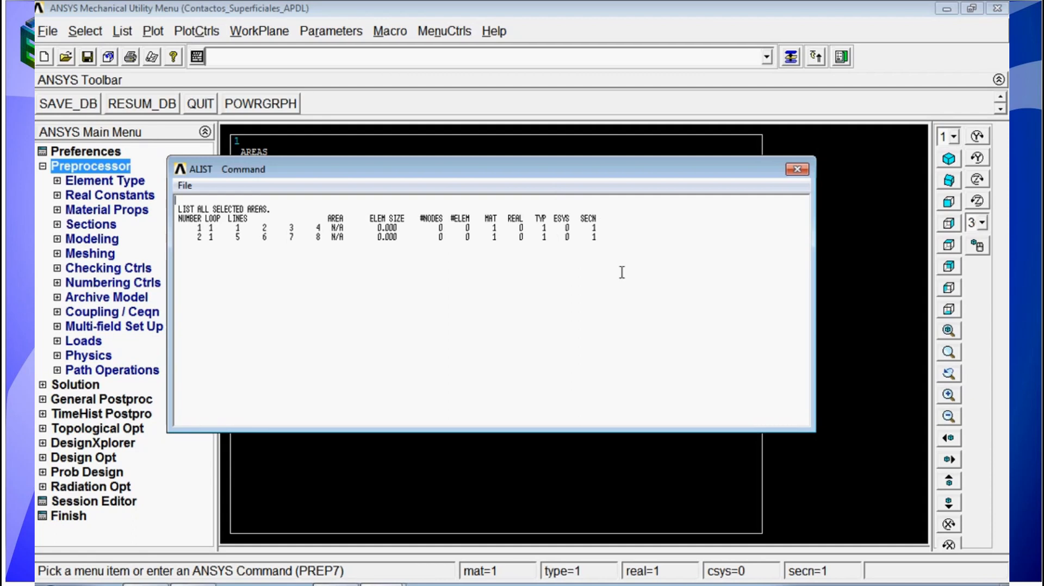
click(797, 174)
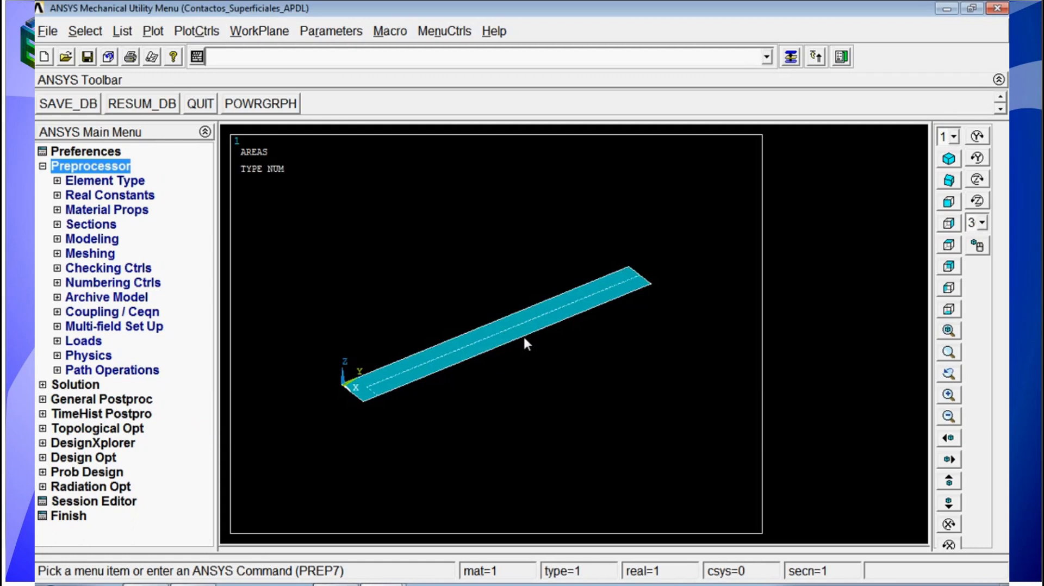
ctrl+right_drag(510, 353, 536, 346)
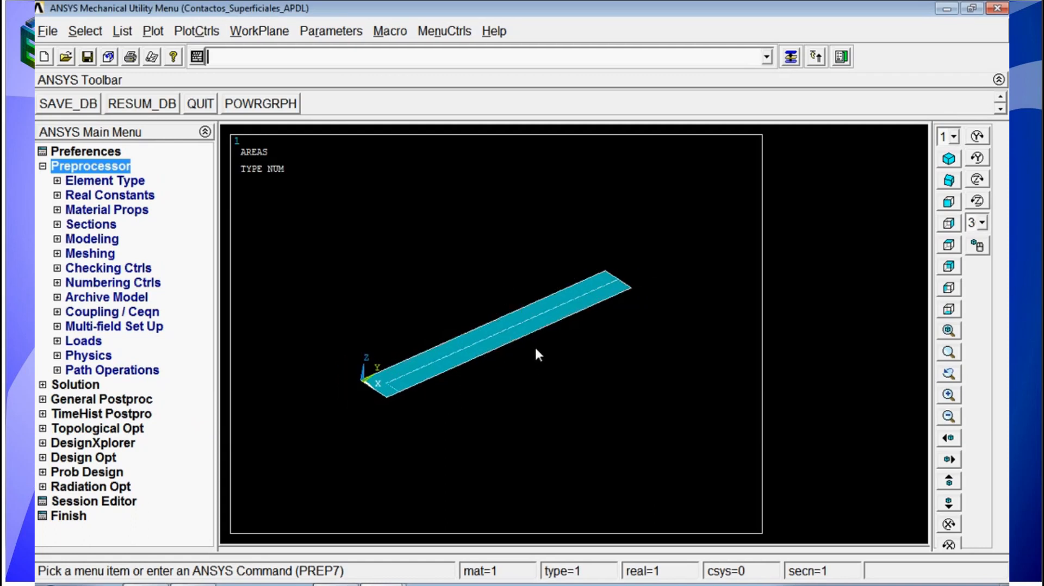
text(ase)
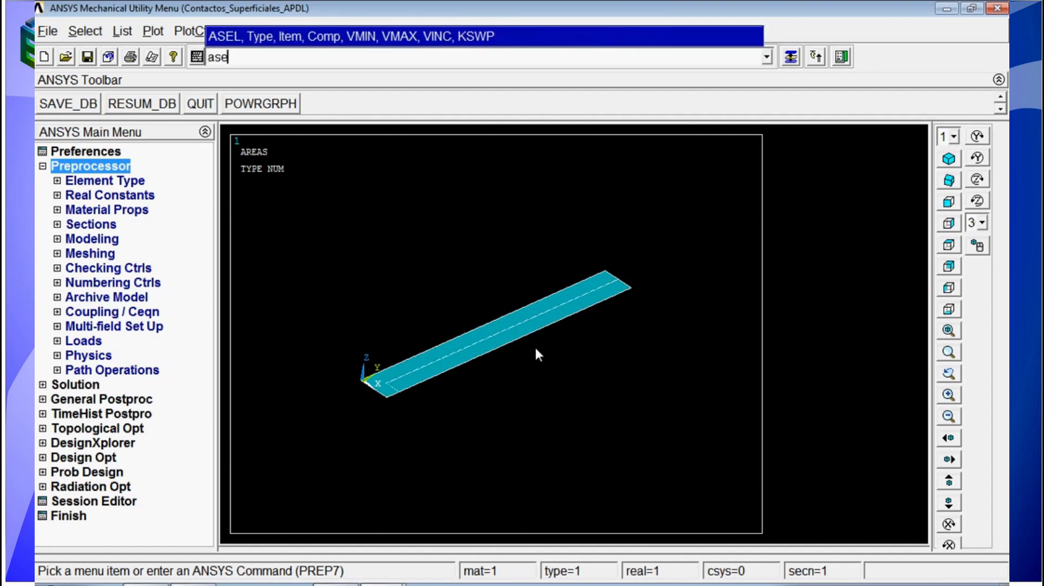
text(l,p)
key(Return)
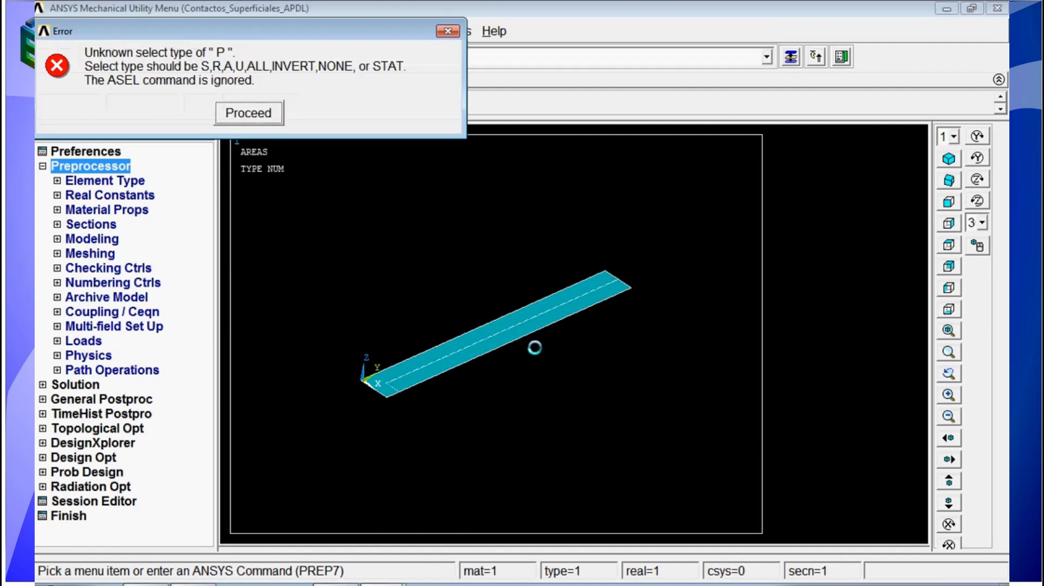
click(276, 118)
Step: Select only the larger rectangular area by picking it with asel, and replot the areas
text(asel,s)
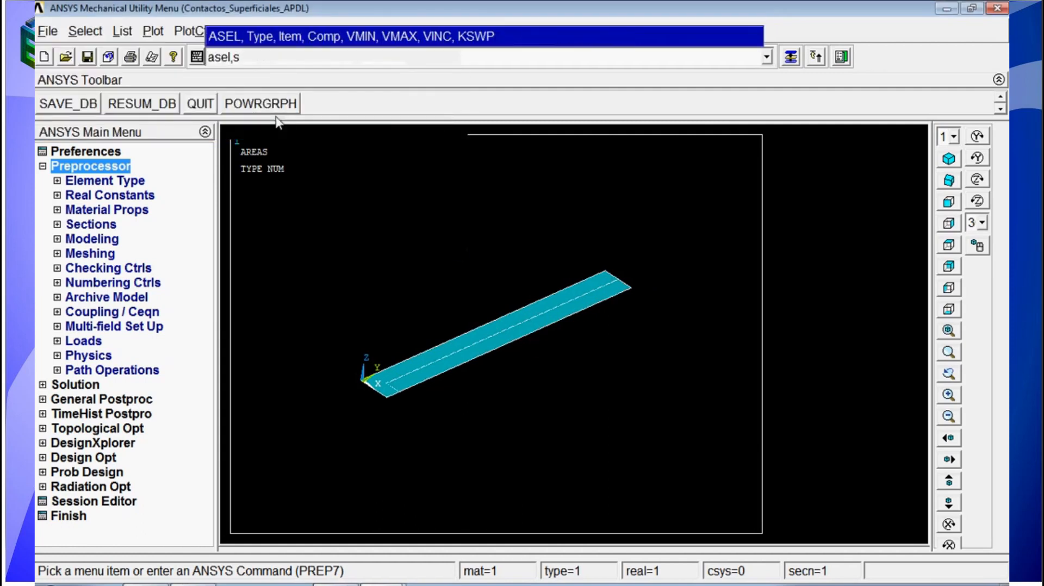
key(Return)
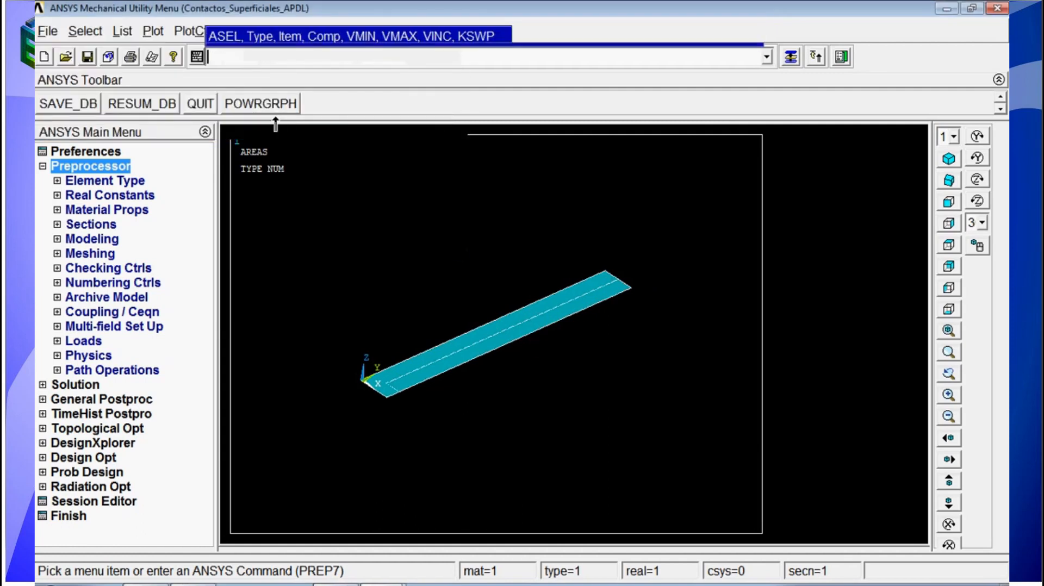
click(497, 356)
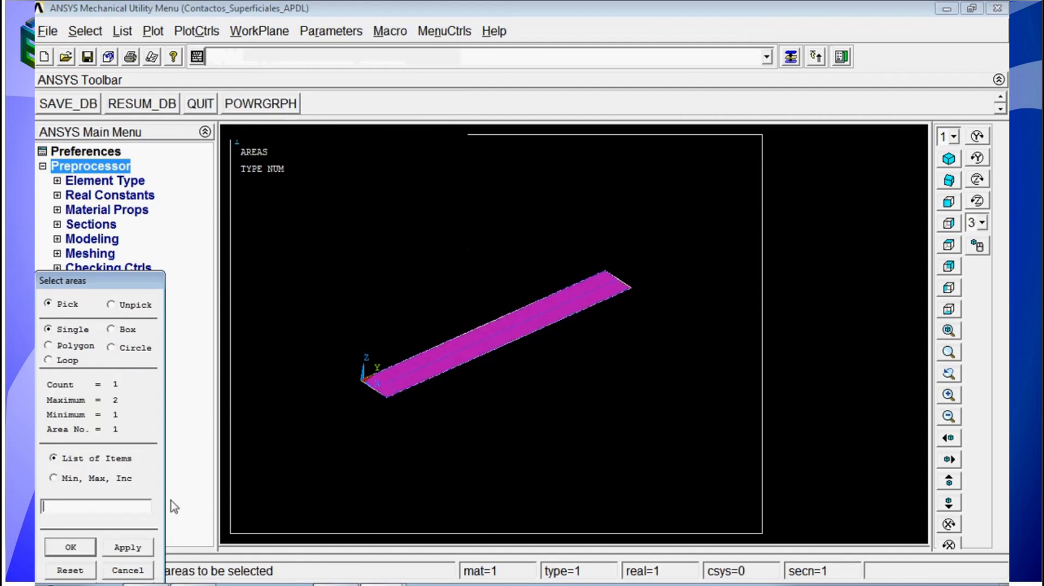
click(70, 547)
text(aplot)
key(Return)
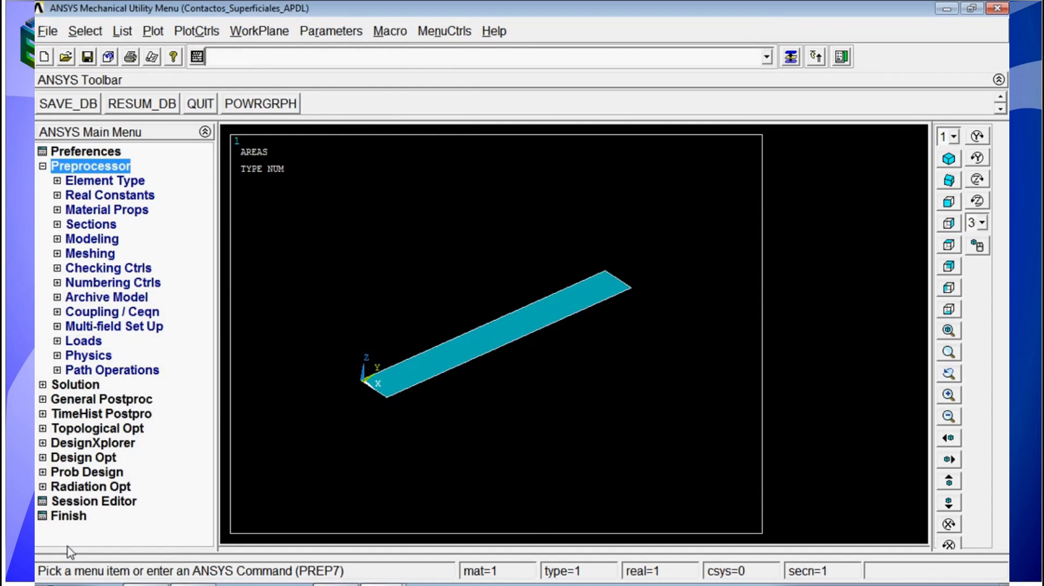
Step: Select the lines of the selected area with lsla and the keypoints of those lines with ksll
text(lsla)
key(Return)
text(ksll)
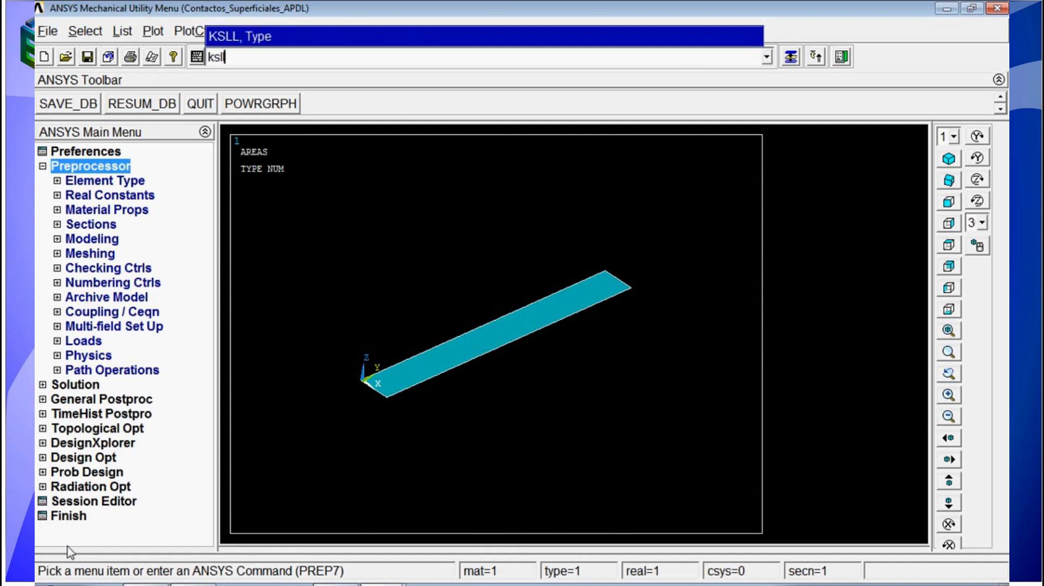
key(Return)
Step: Check the keypoint at the far outer corner of the selected area by picking it with klist, without listing it
text(lp)
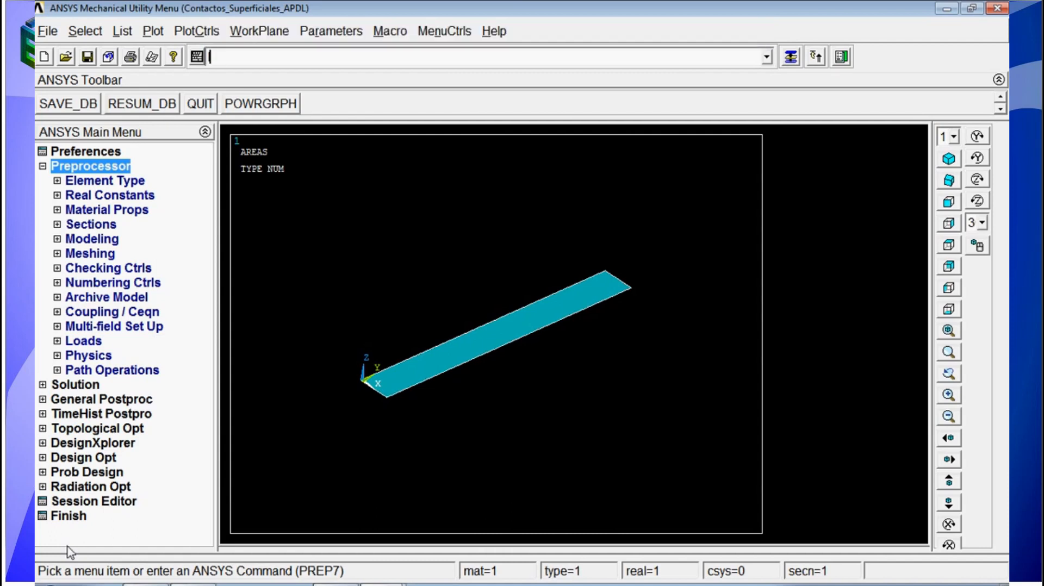
key(BackSpace)
key(BackSpace)
text(klist,p)
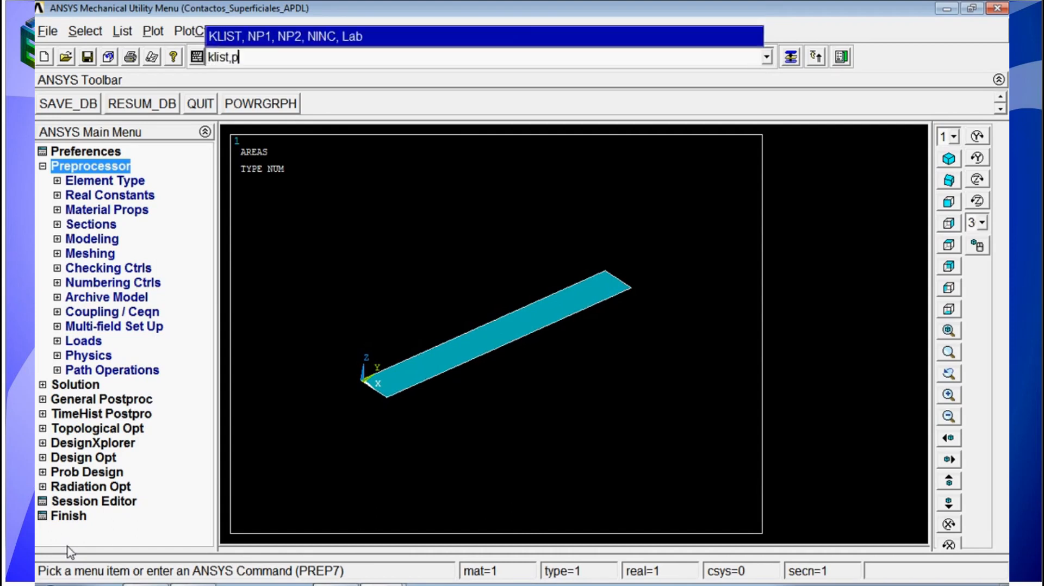
key(Return)
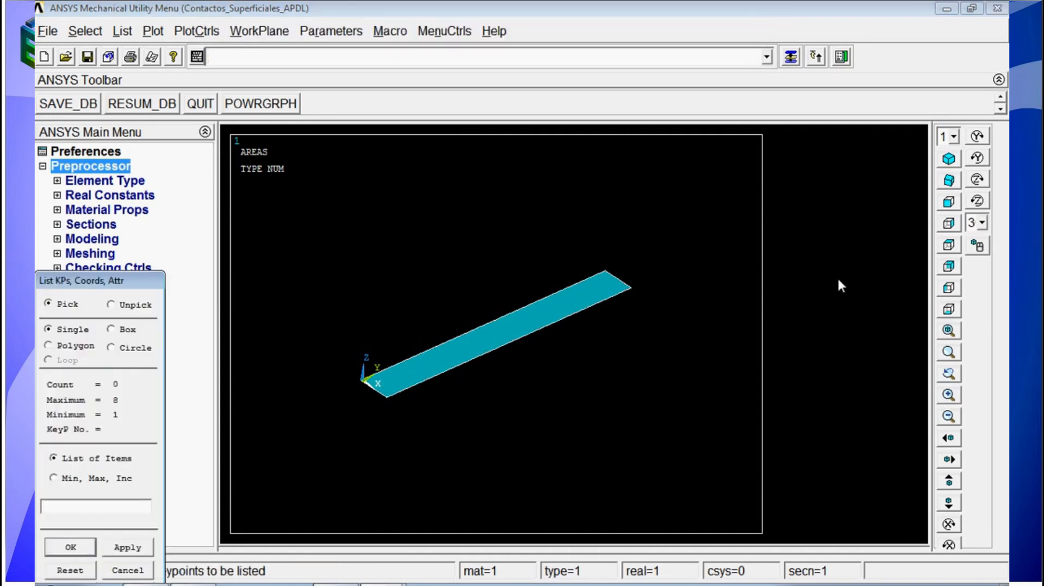
click(633, 289)
click(130, 571)
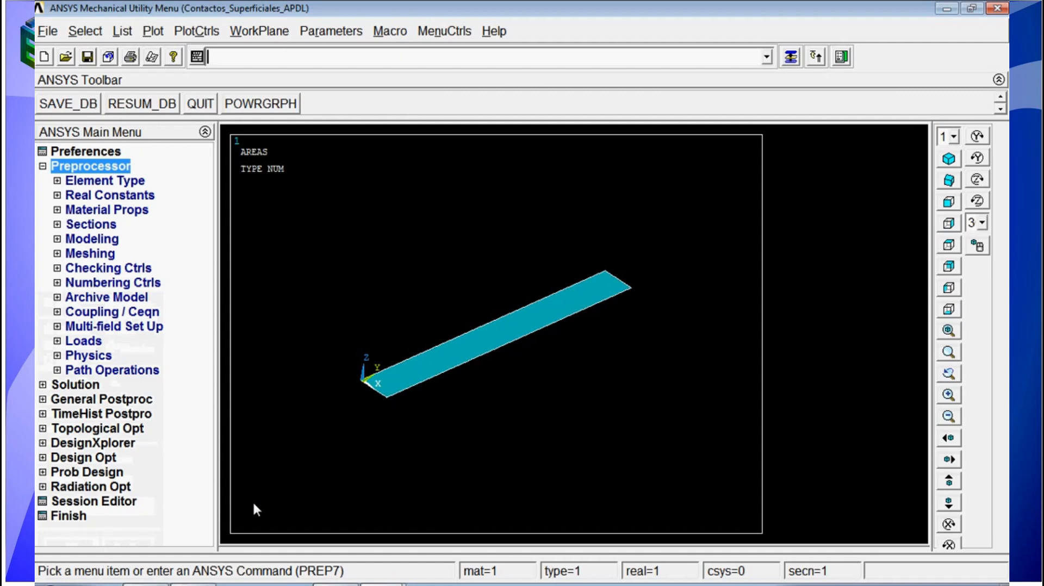
Step: Constrain all DOF at the four corner keypoints of the larger area with the dk command
text(dk,p)
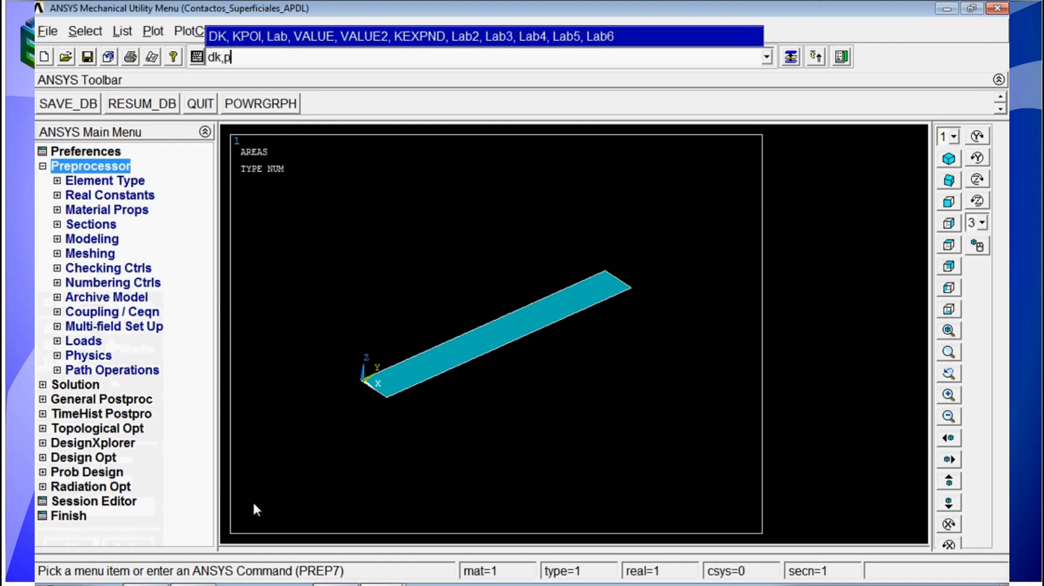
key(Return)
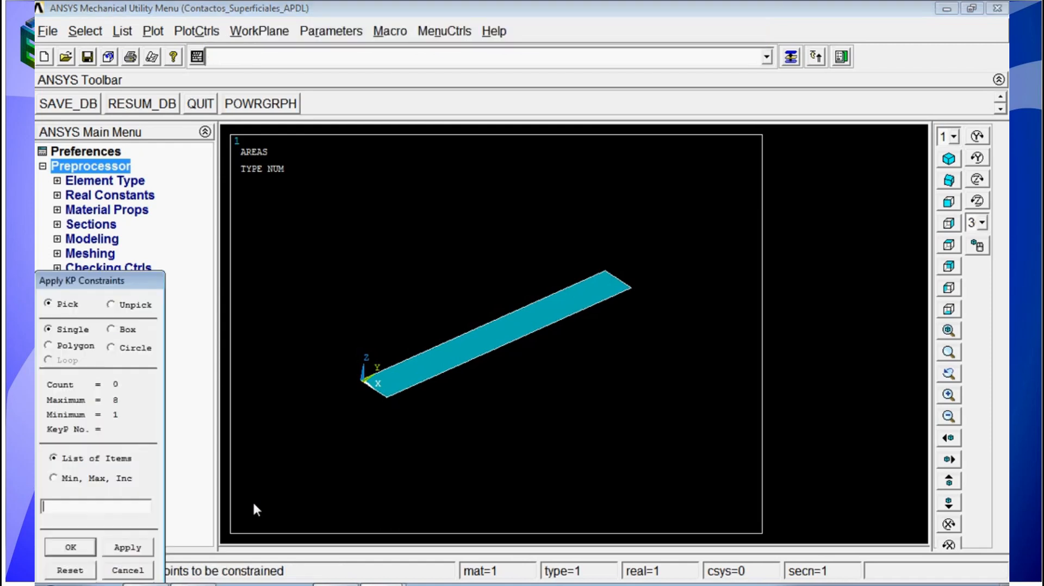
click(604, 271)
click(631, 288)
click(70, 547)
click(599, 240)
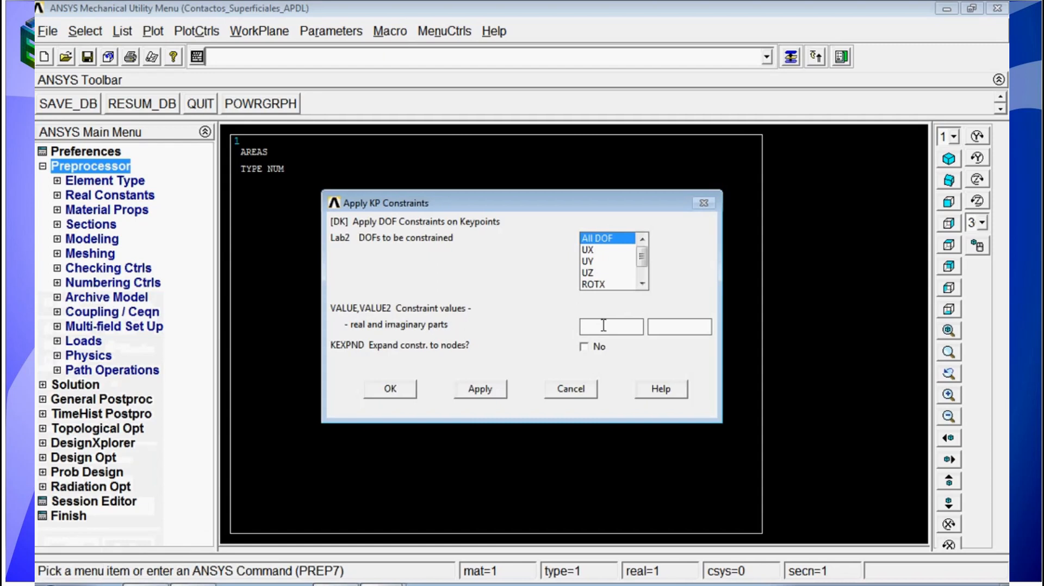
click(390, 388)
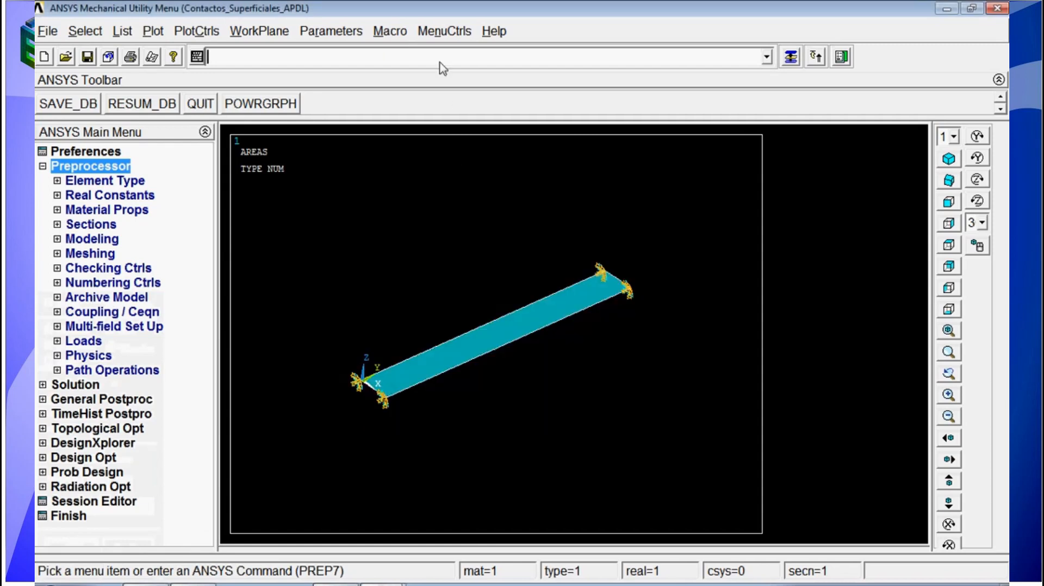
Step: Reselect all entities with allsel and replot the areas
text(as)
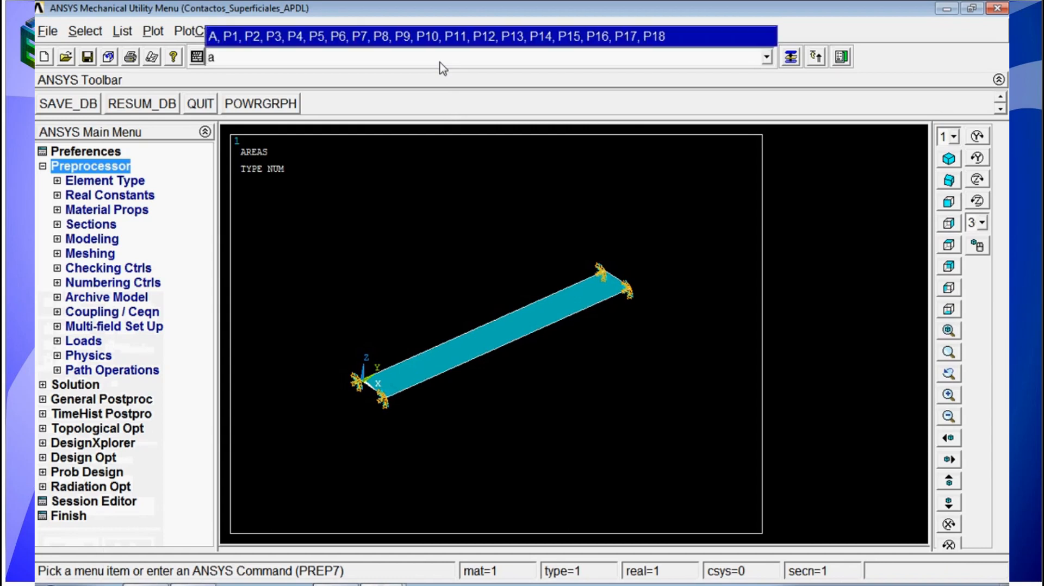
key(BackSpace)
key(BackSpace)
text(allsel)
key(Return)
text(aplot)
key(Return)
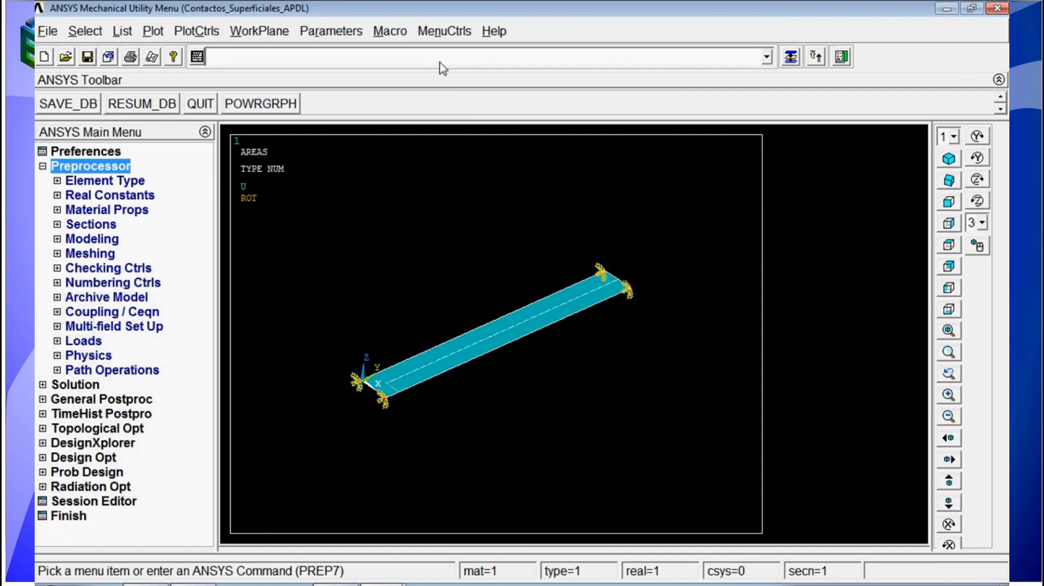
text(asel,s)
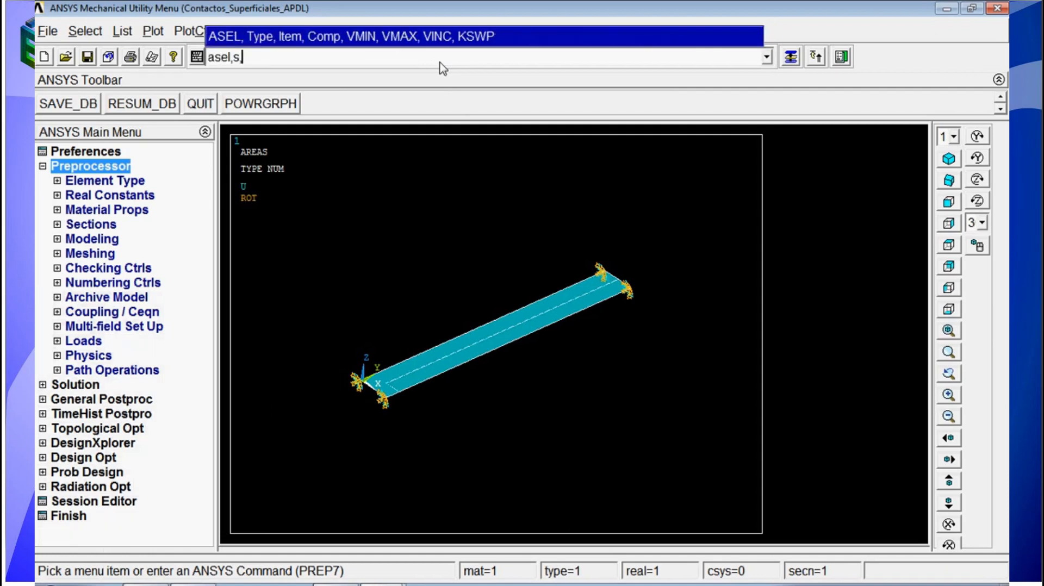
text(,p)
key(BackSpace)
key(BackSpace)
key(BackSpace)
key(BackSpace)
key(BackSpace)
key(BackSpace)
key(BackSpace)
key(BackSpace)
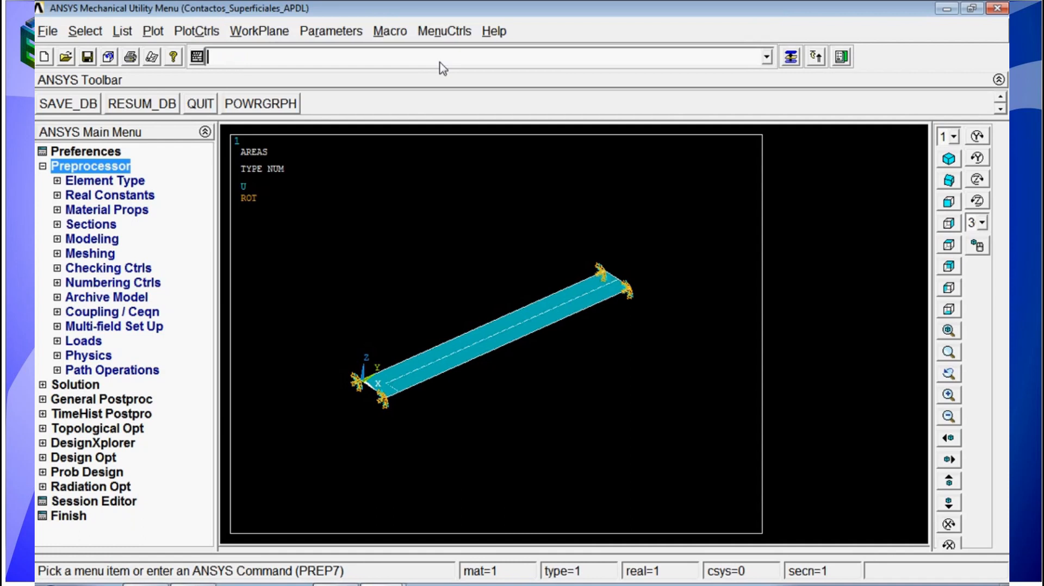
Step: Set the element size to 0.1 with esize and mesh all areas with amesh
text(e)
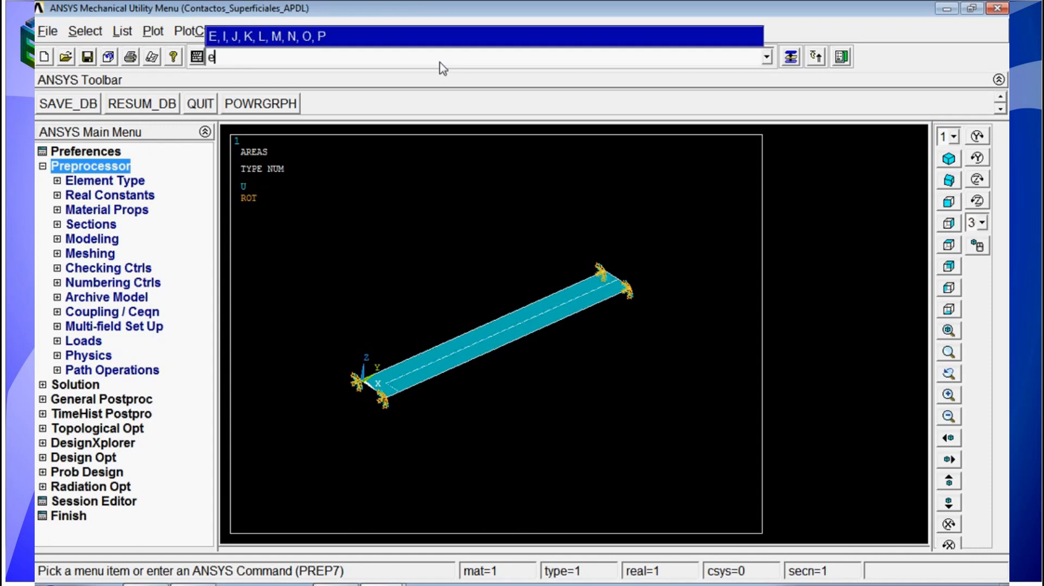
text(size,0.1)
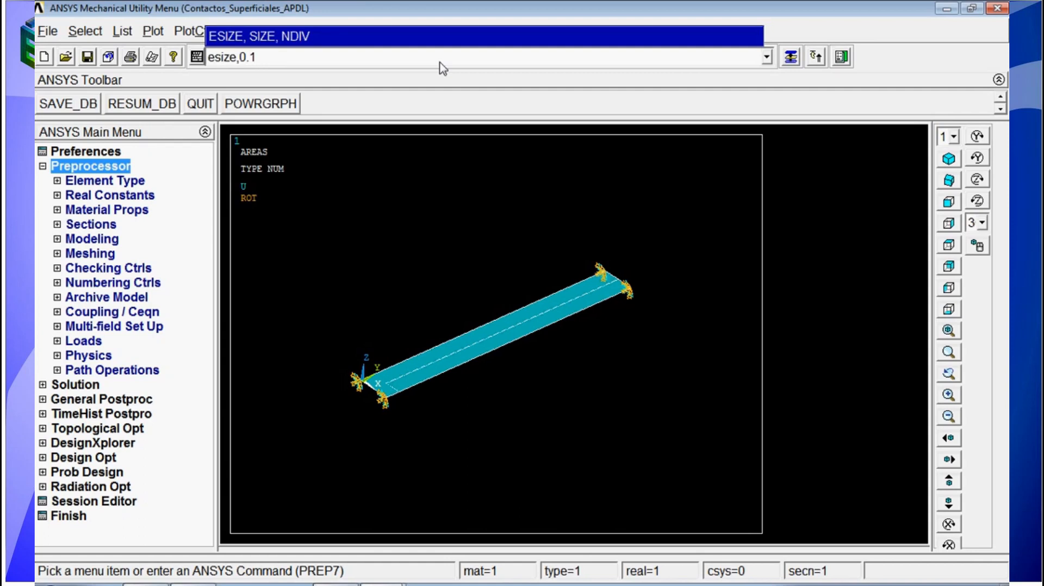
key(Return)
text(amesh,all)
key(Return)
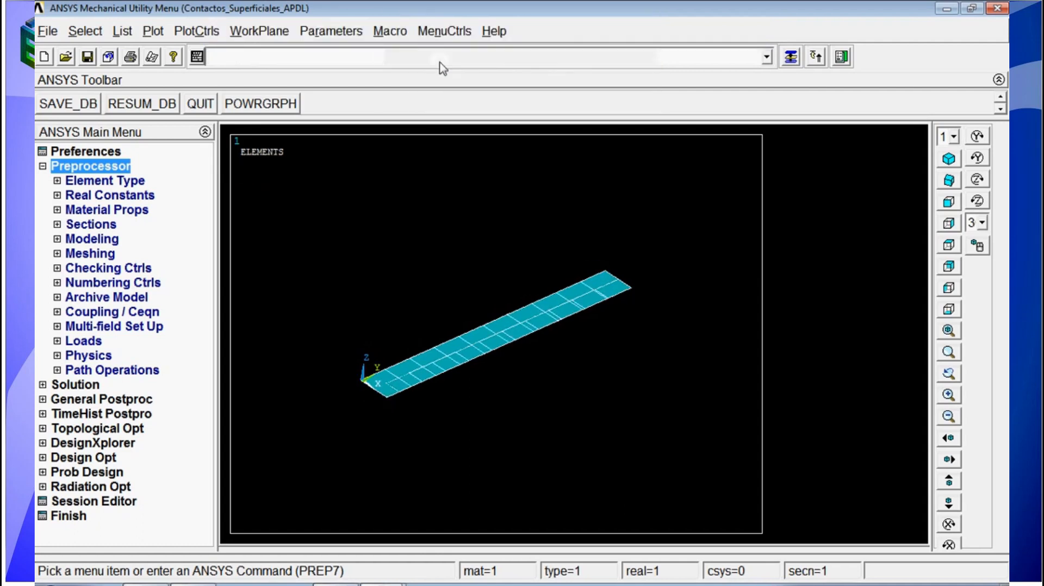
Step: Plot the areas, select only the smaller inner rectangle by picking it with asel, and replot
text(aplot)
key(Return)
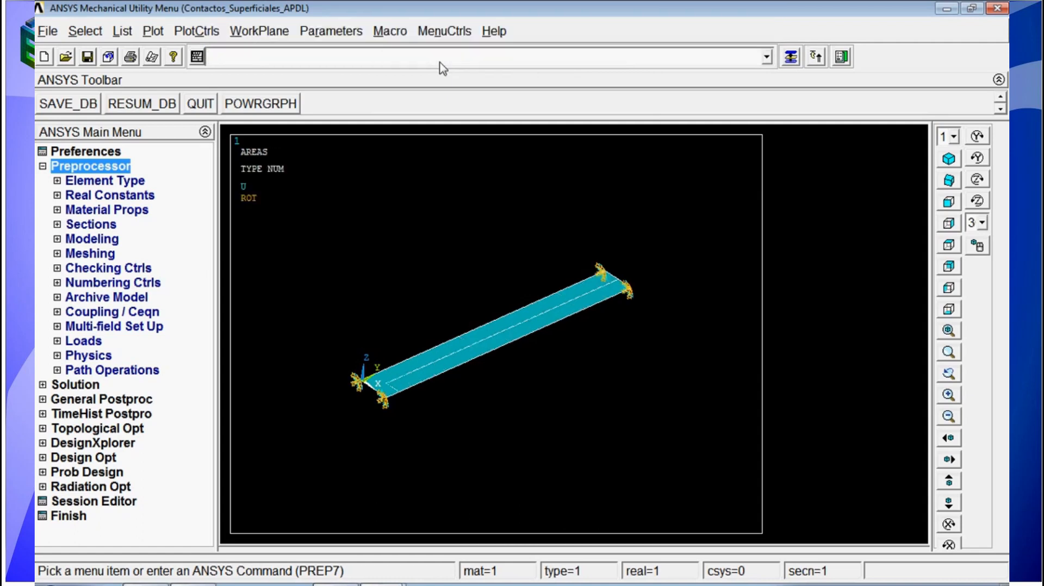
text(ase)
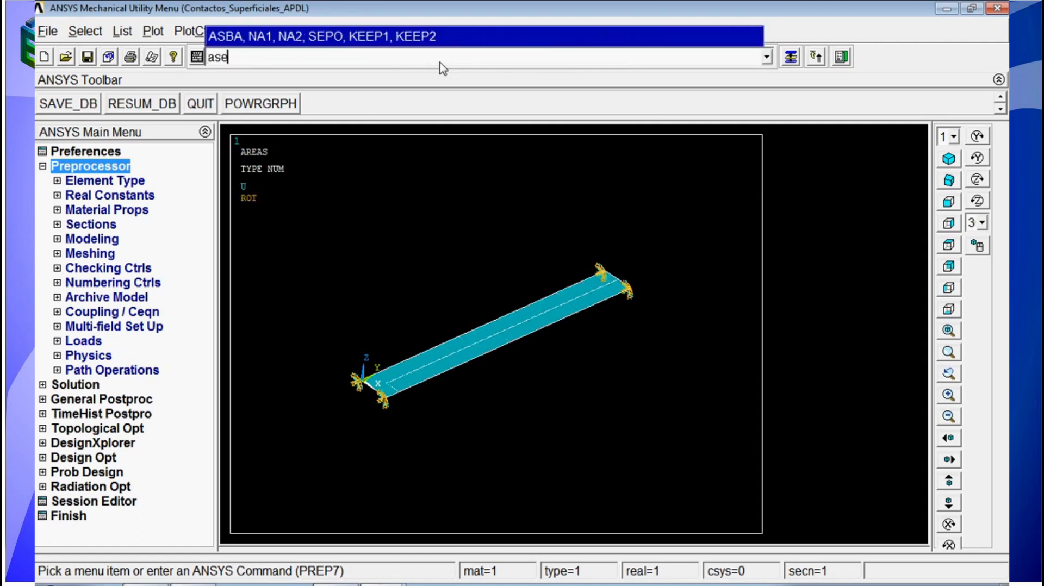
text(l,s,p)
key(Return)
click(76, 550)
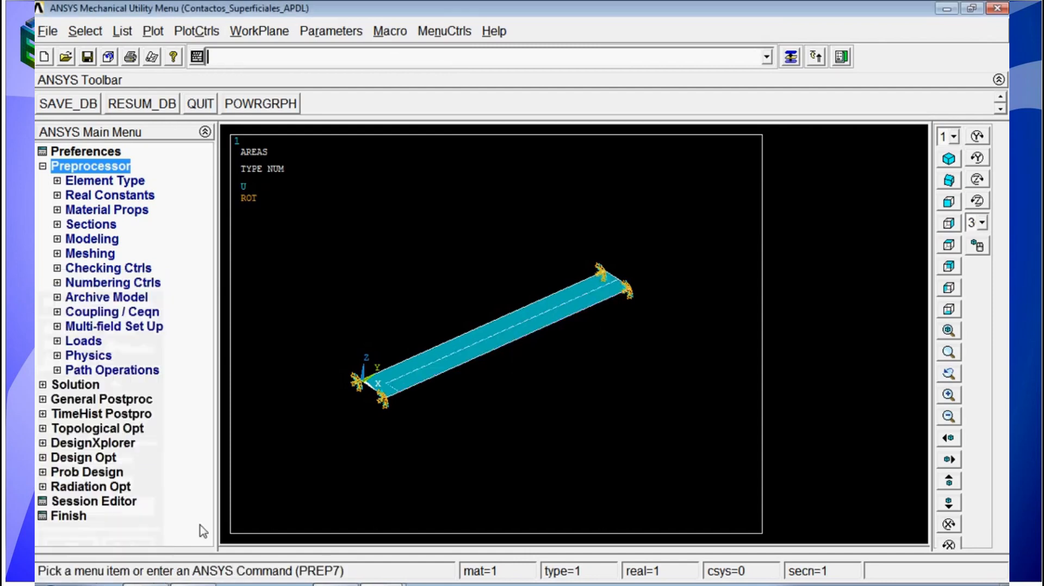
text(aplot)
key(Return)
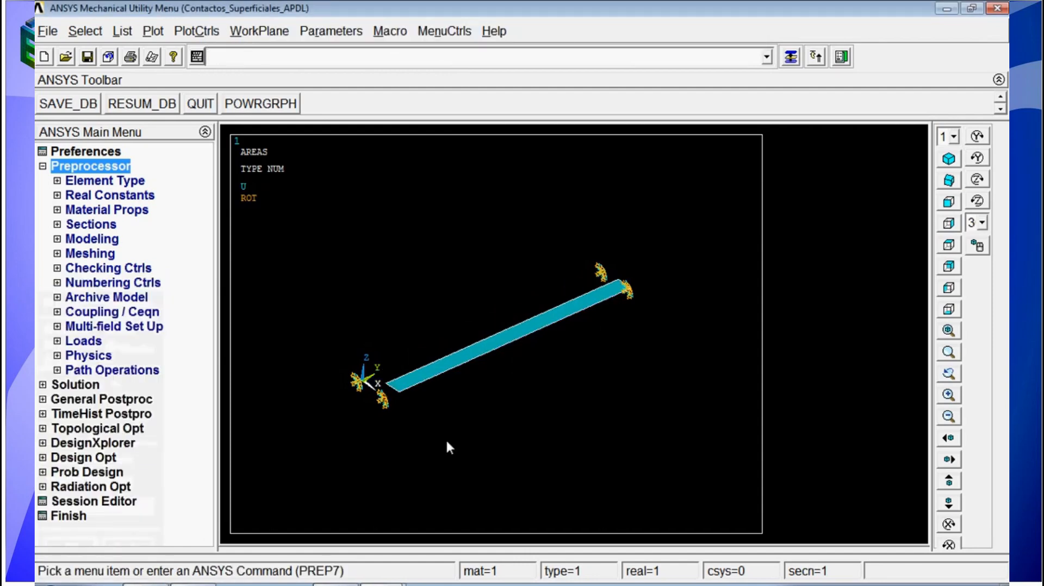
Step: Select the elements attached to the inner rectangle with esla and plot the elements
text(esl)
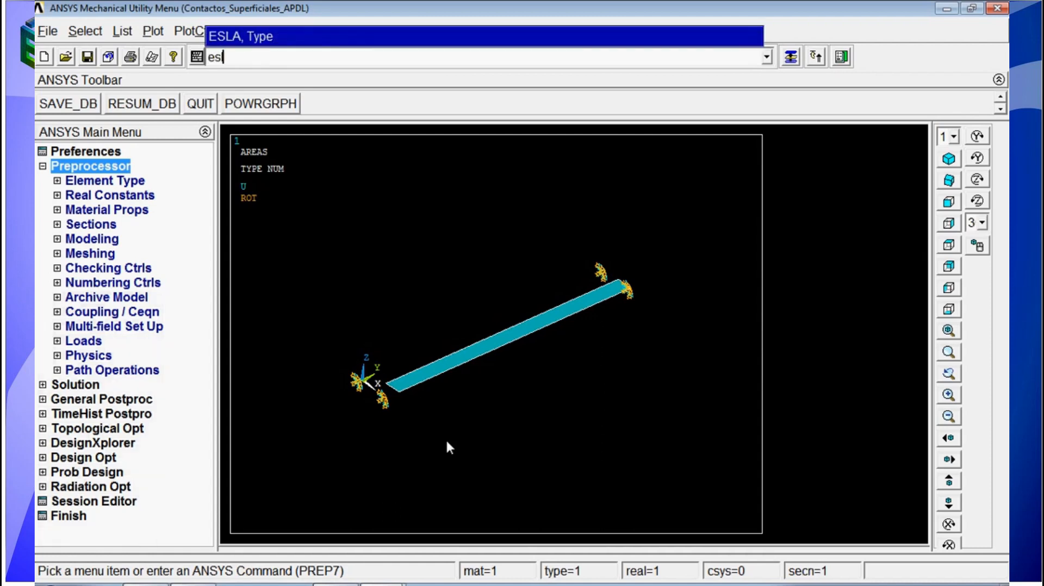
key(BackSpace)
key(BackSpace)
key(BackSpace)
text(eplo)
key(Return)
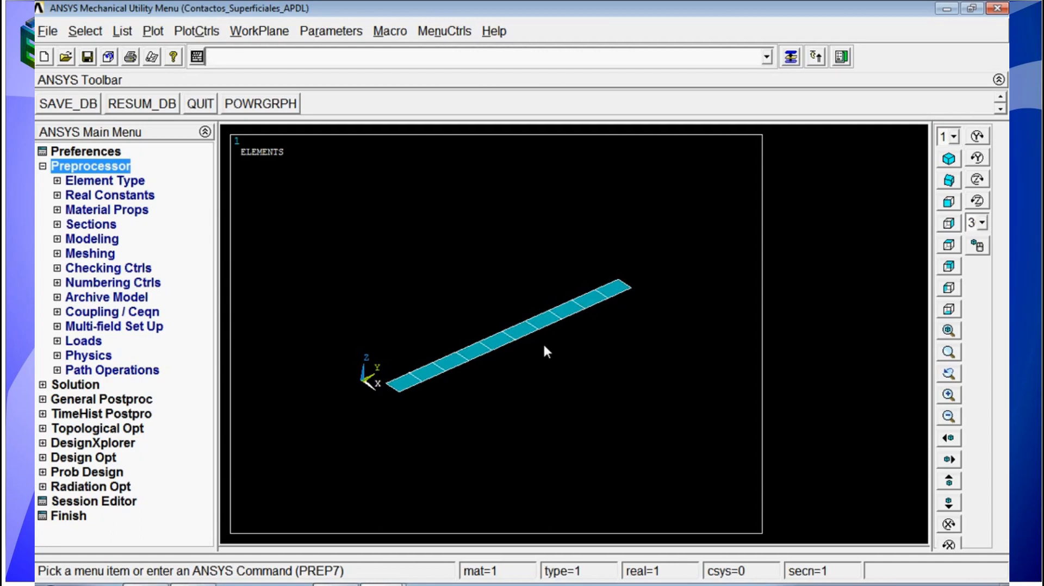
Step: Group the selected elements into a component named a2 with the cm command
text(cm)
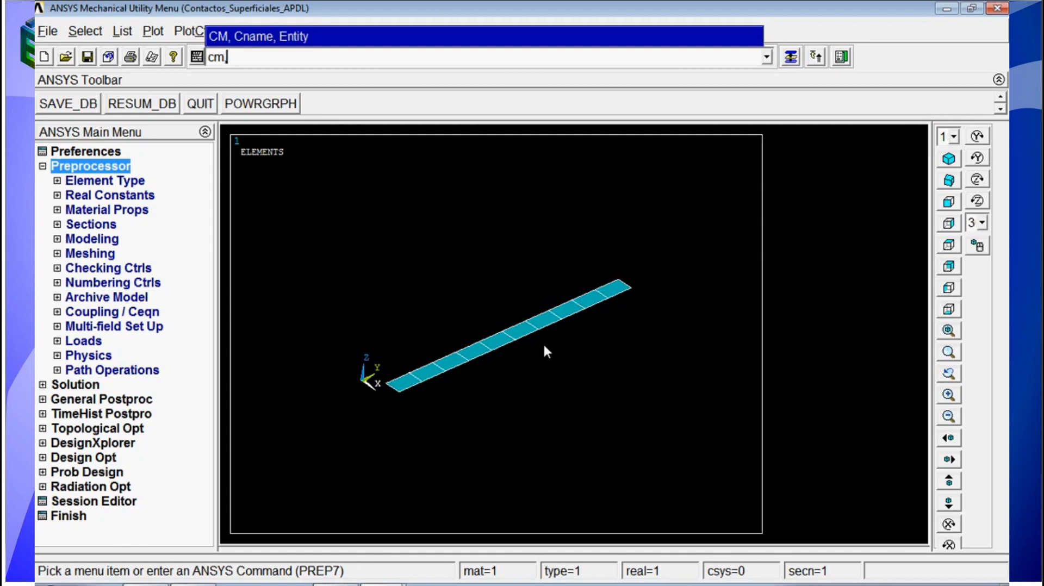
text(,a2,)
text(element)
key(Return)
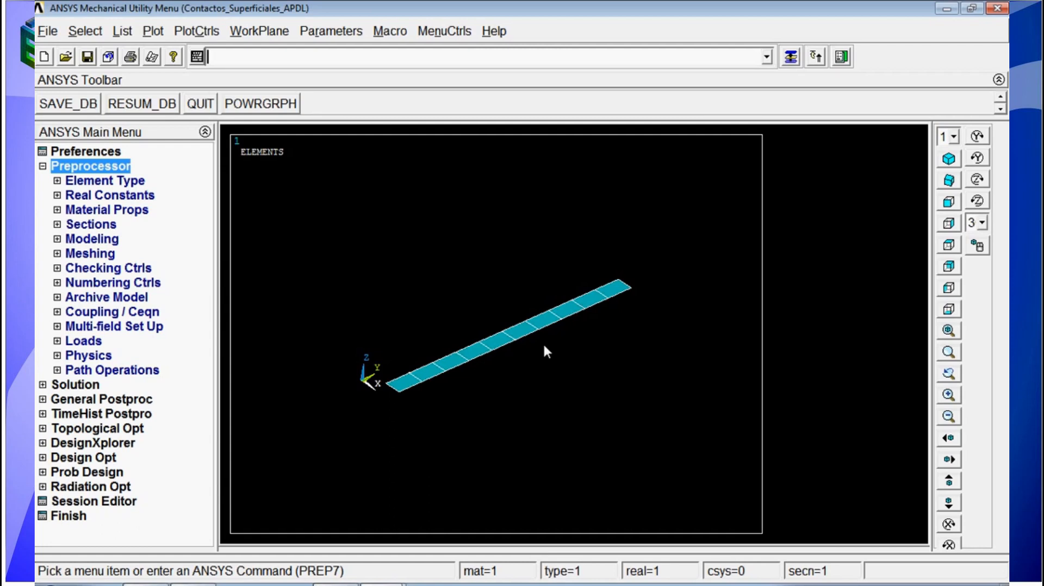
Step: Apply a translational acceleration to component a2 with cmacel, entering 9.81 for X and -9.81 for Z
text(cmacel)
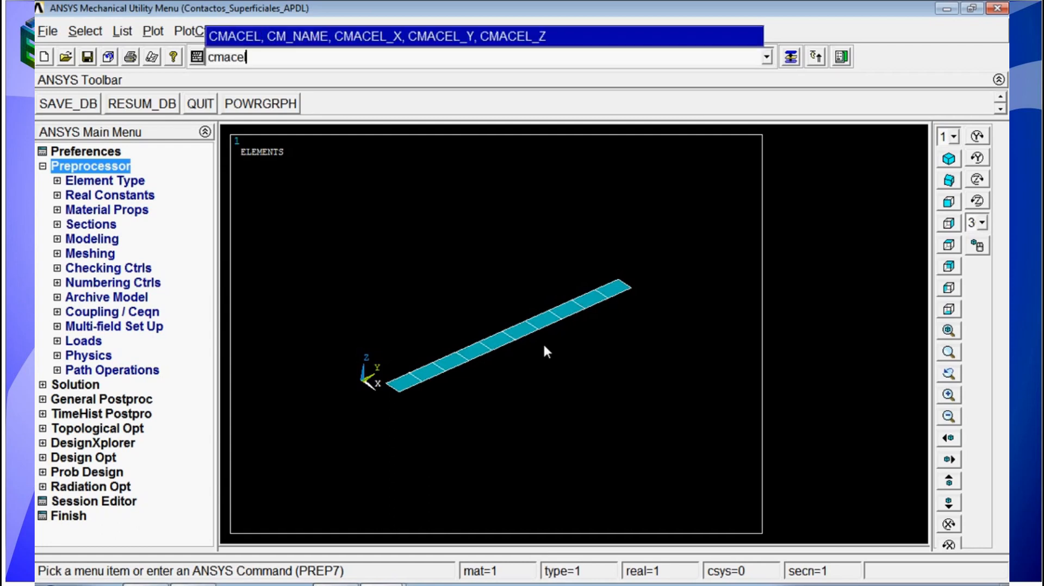
text(,a2,9.81,,-9.81)
key(Return)
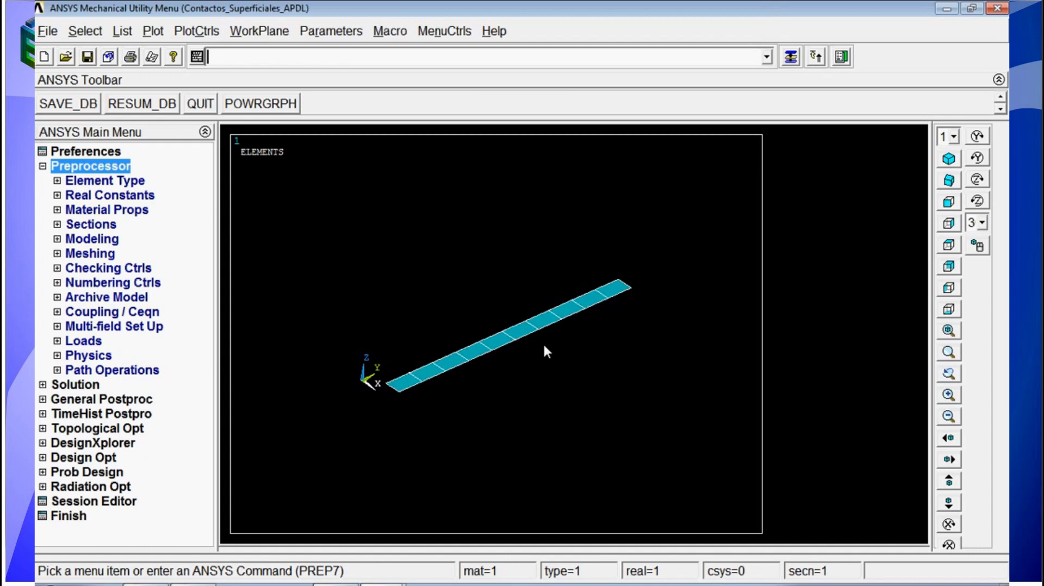
Step: Reselect all entities with alls and plot both areas
text(alls)
key(Return)
text(apl)
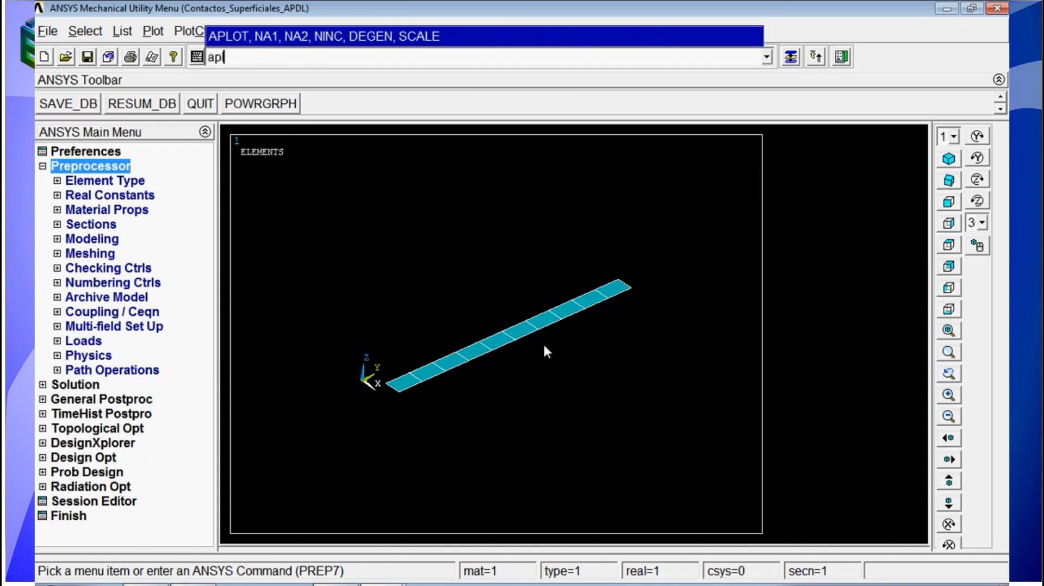
key(Return)
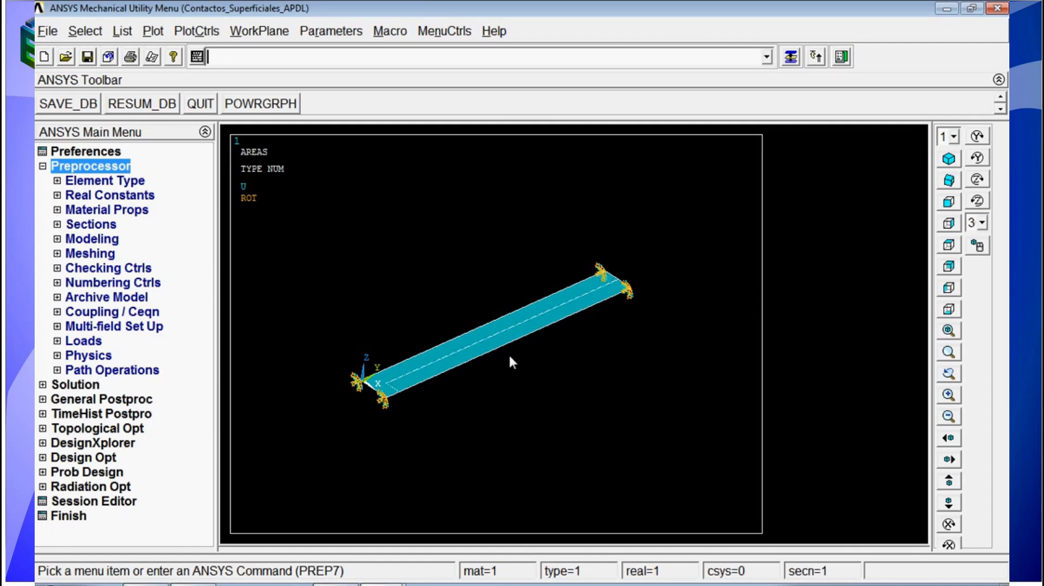
Step: Start a new contact pair in the Contact Manager, using the larger area as the flexible target surface
click(842, 57)
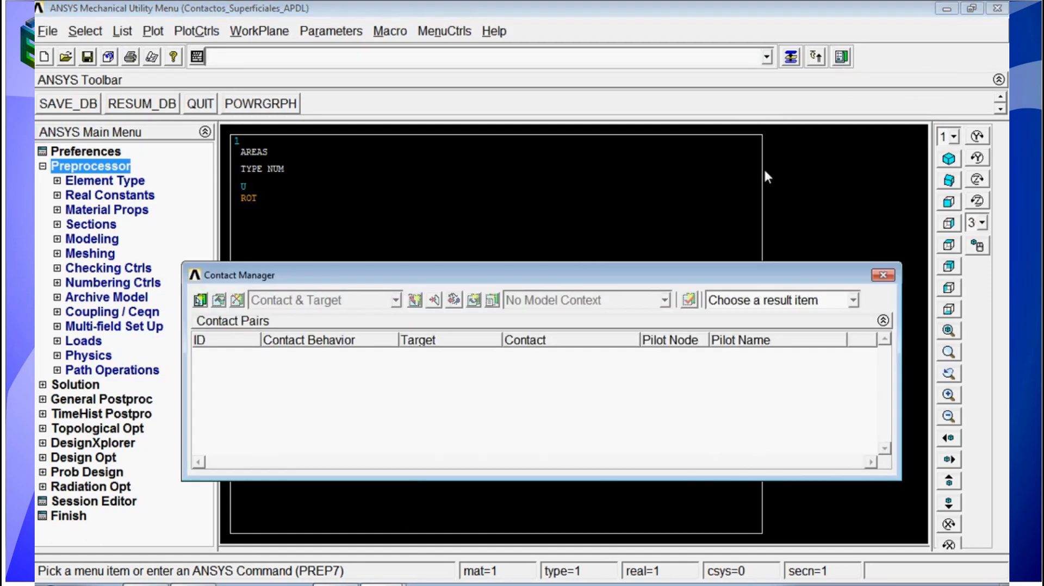
drag(602, 277, 572, 136)
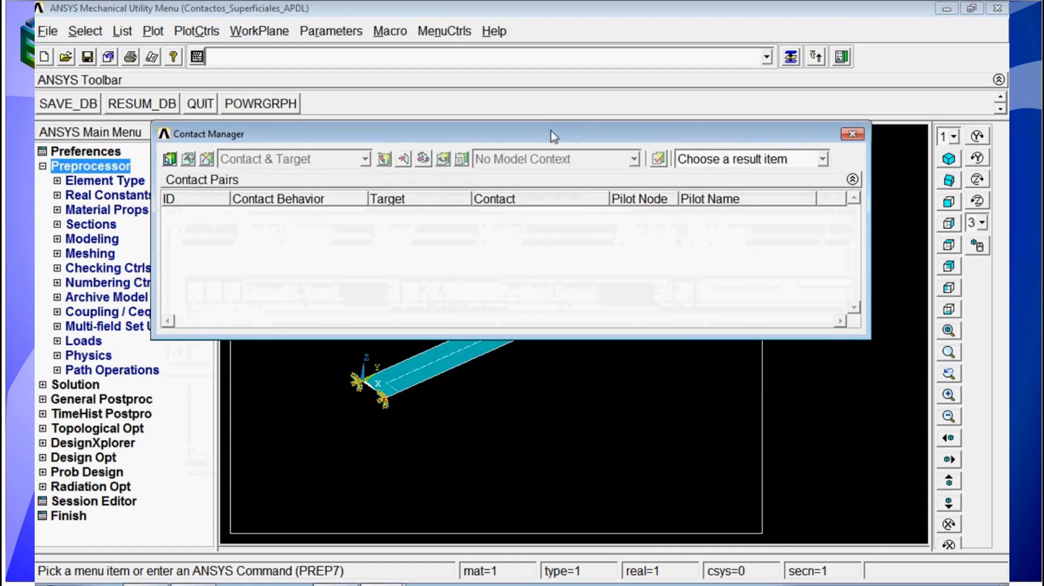
click(170, 161)
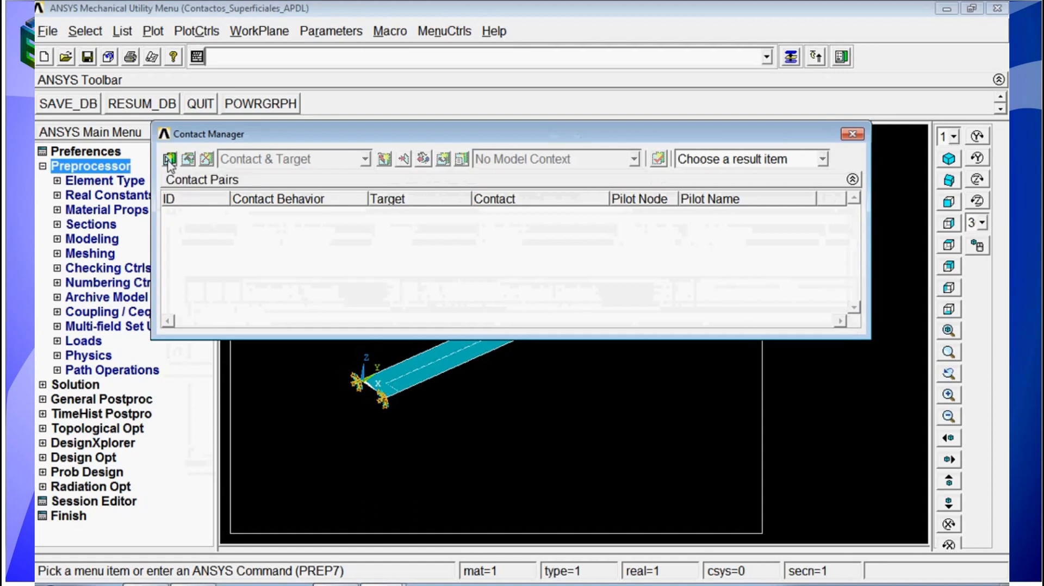
drag(346, 205, 350, 84)
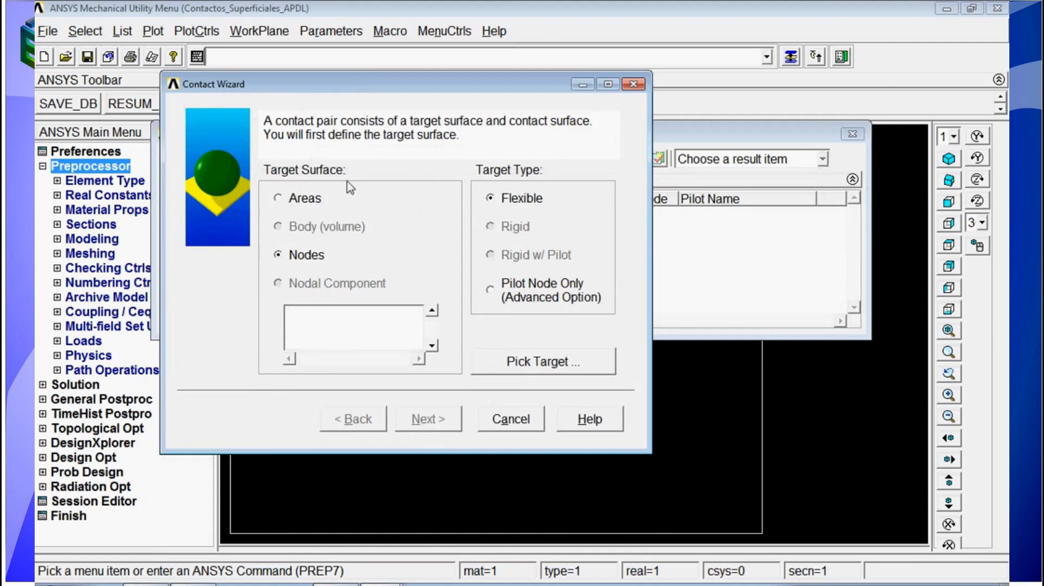
click(279, 201)
click(535, 363)
drag(658, 143, 702, 557)
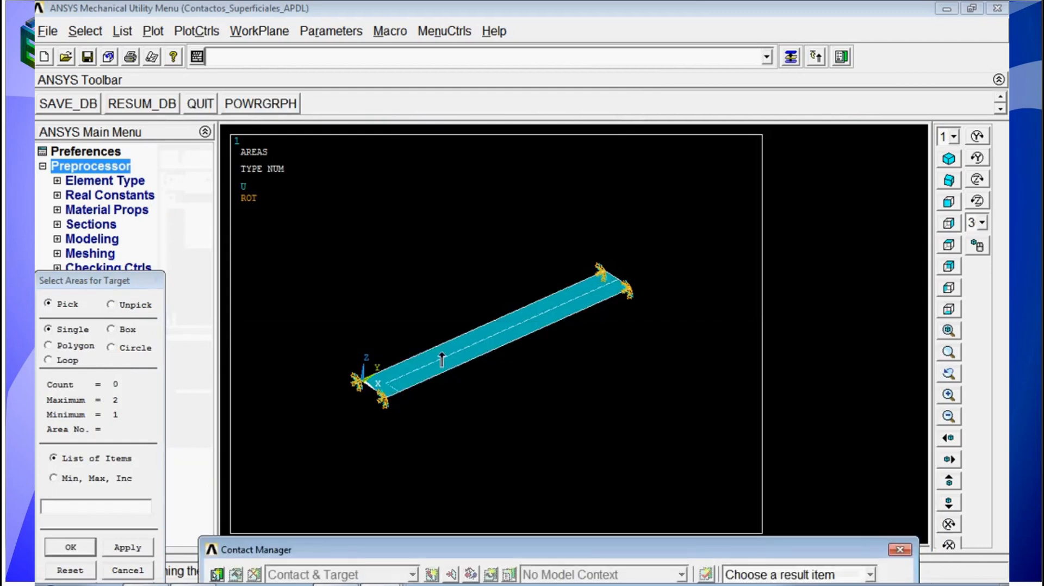
click(462, 343)
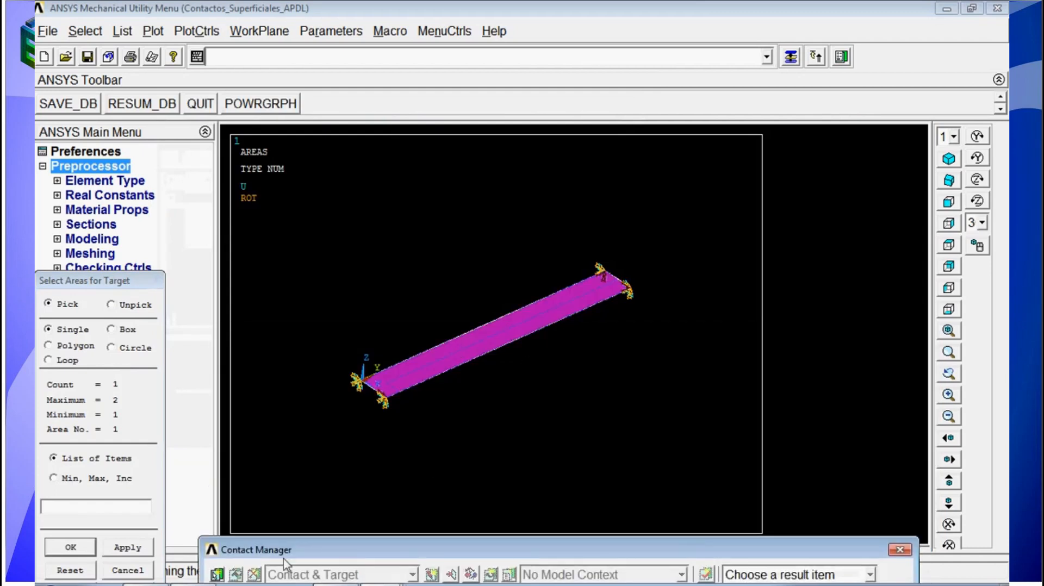
click(72, 547)
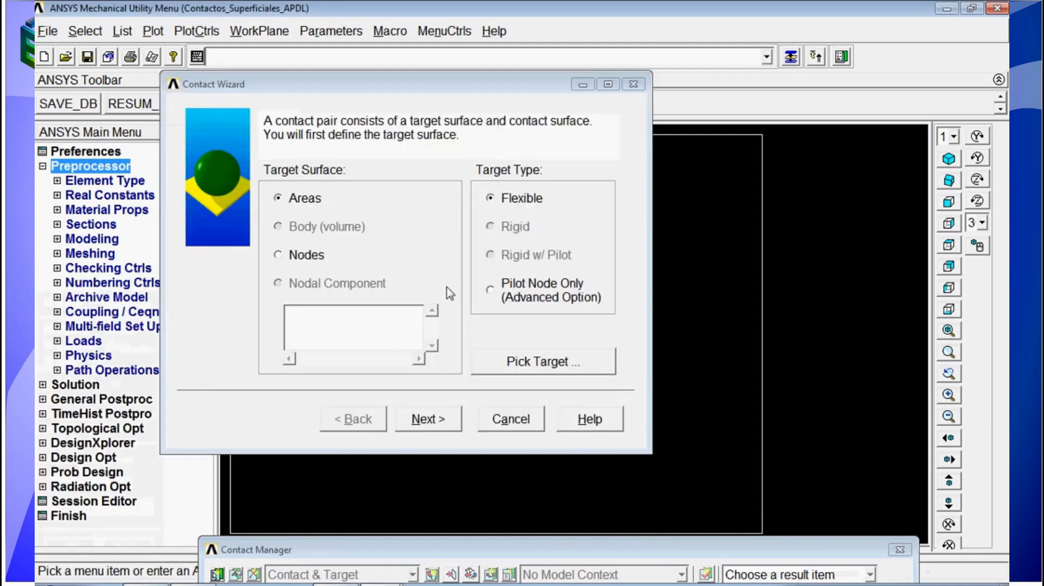
click(427, 420)
Step: Define the smaller inner area as the contact surface with the Node-to-Surface contact element type
click(286, 227)
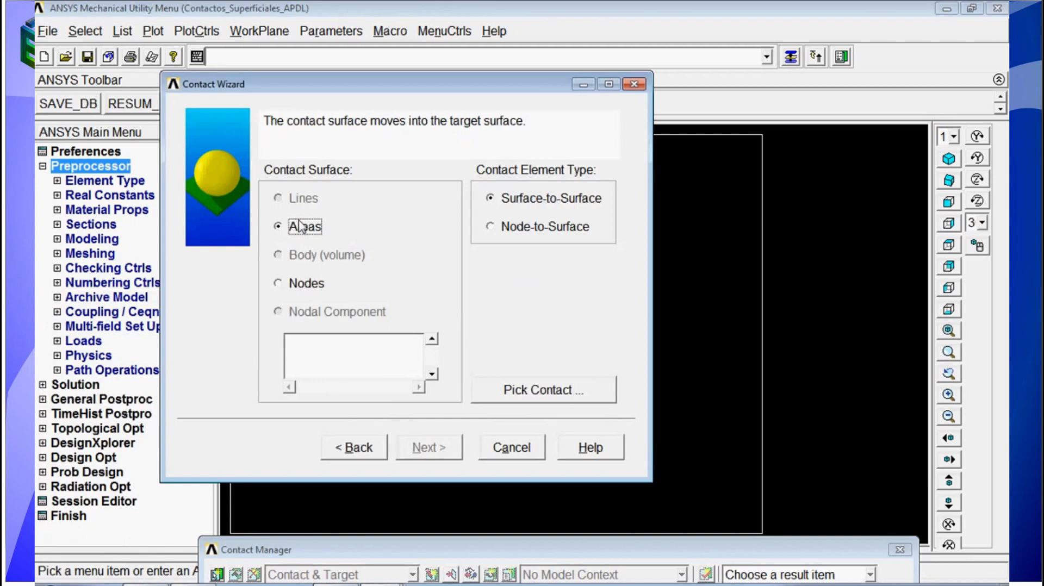
click(490, 227)
click(549, 389)
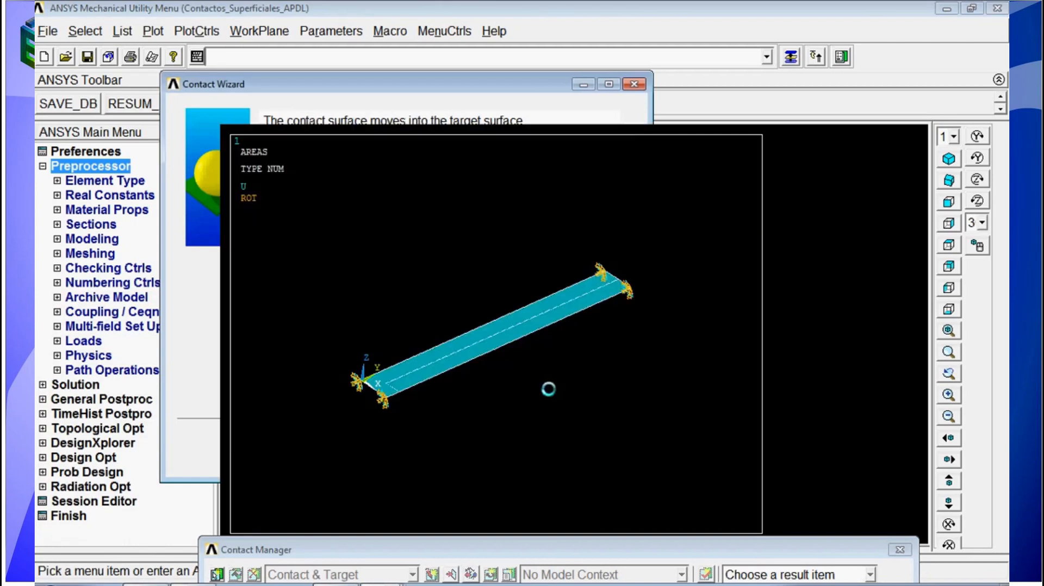
click(496, 360)
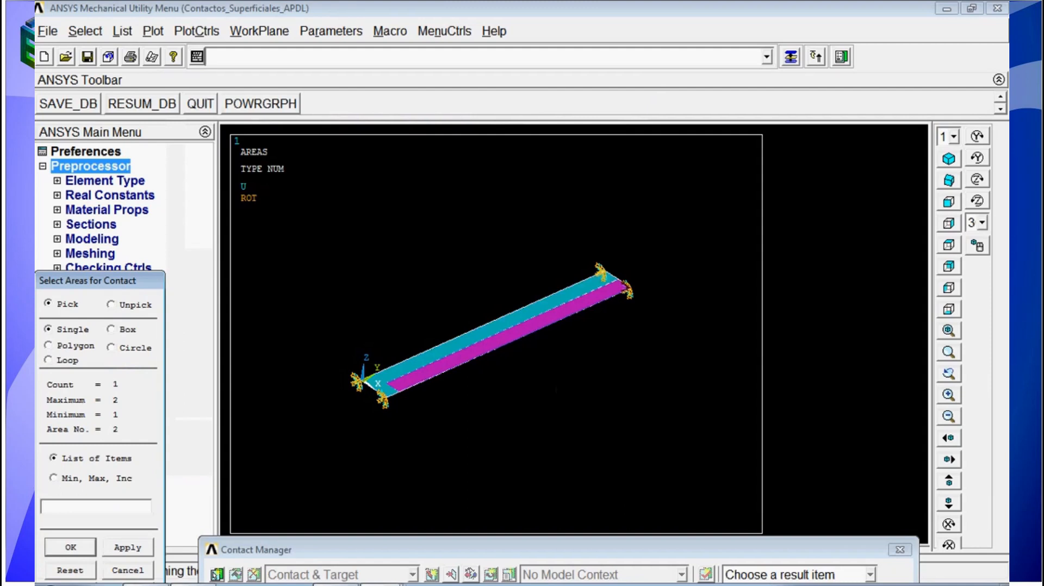
click(73, 548)
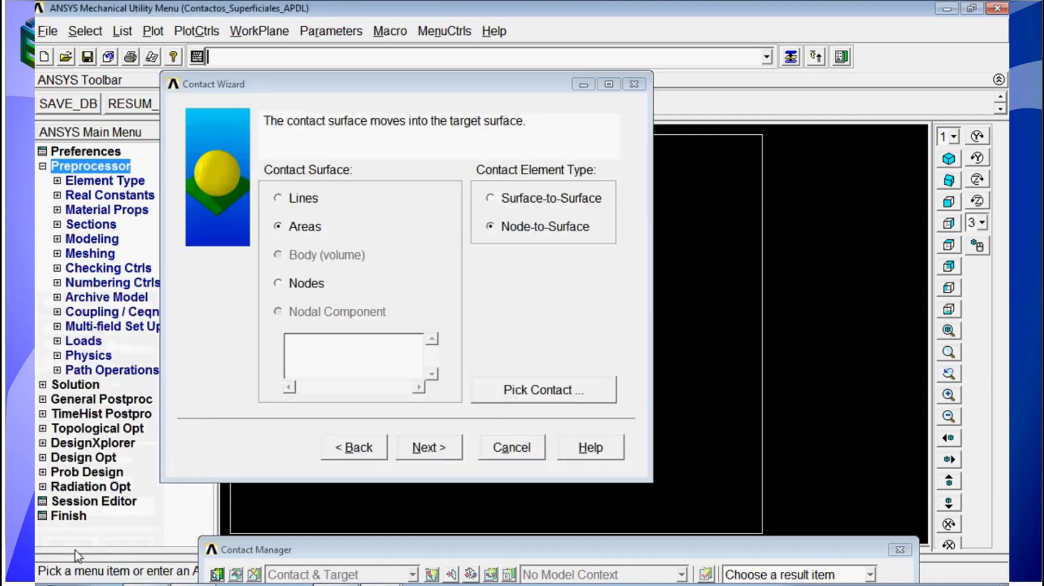
click(432, 450)
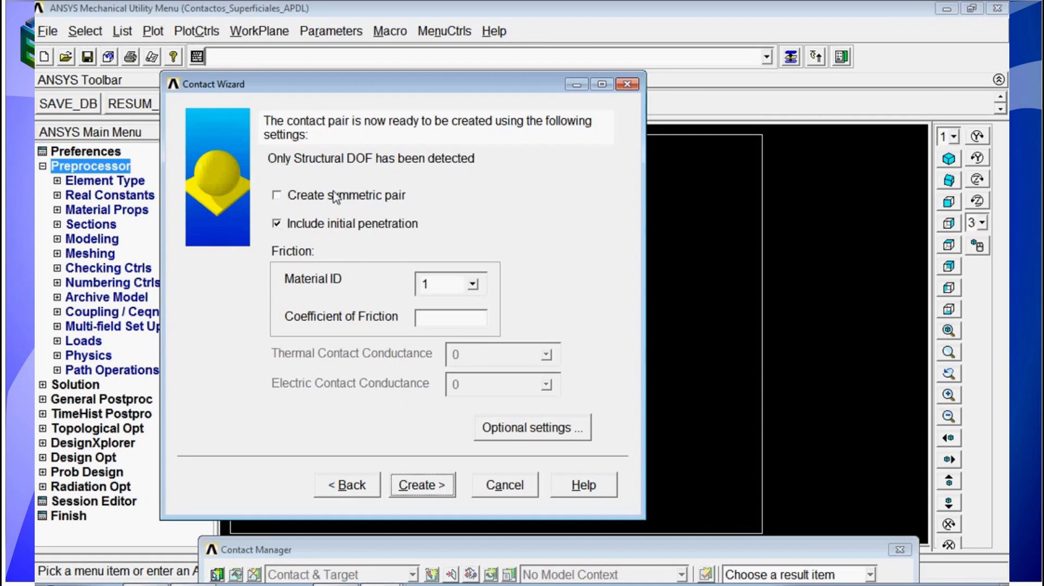
Step: Create the contact pair with a friction coefficient of 0.2 and Bonded contact surface behavior
click(432, 326)
text(0.2)
click(526, 429)
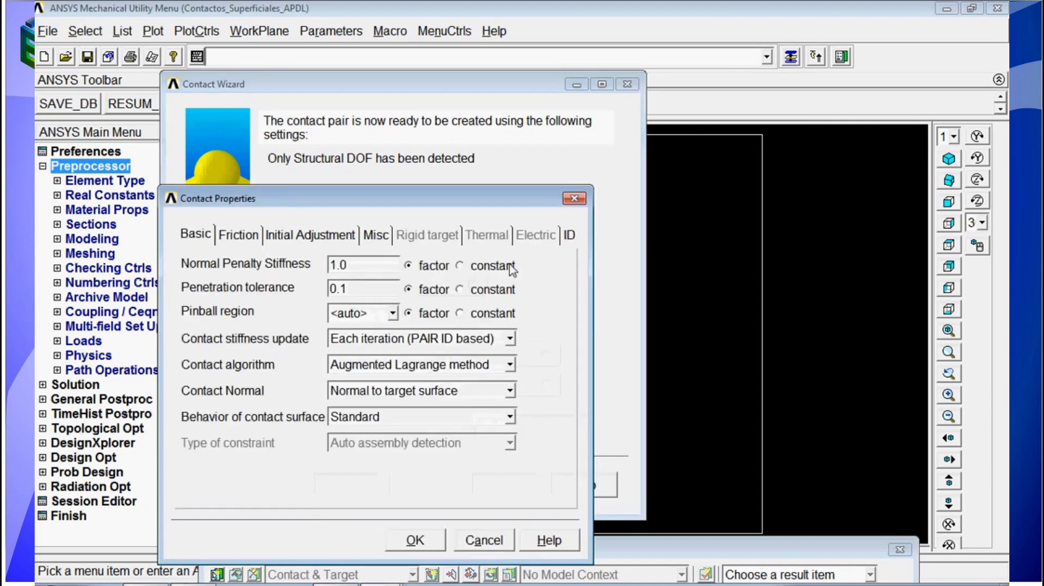
drag(490, 200, 496, 136)
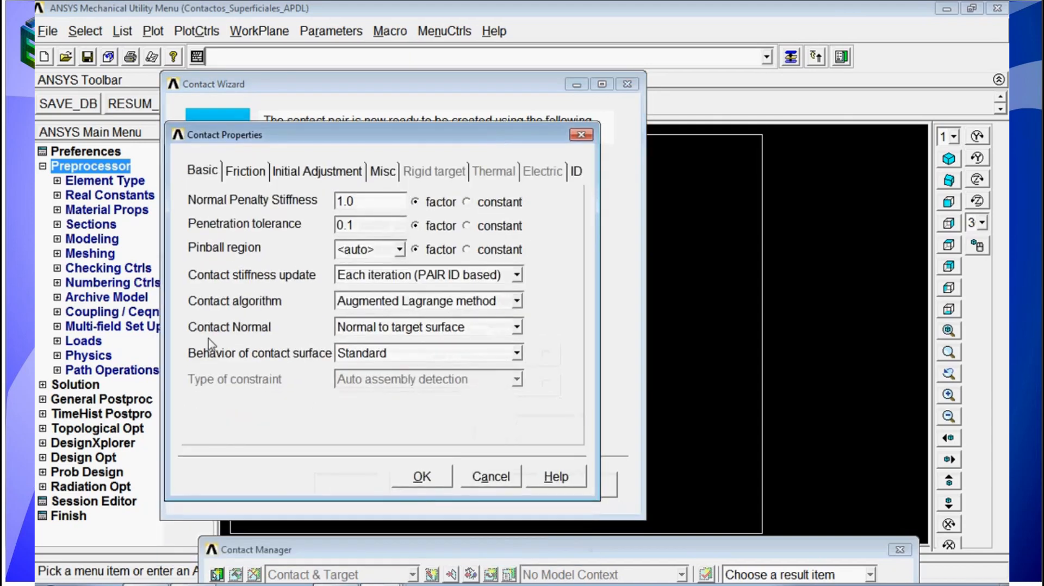
click(517, 354)
click(519, 392)
click(519, 393)
click(358, 385)
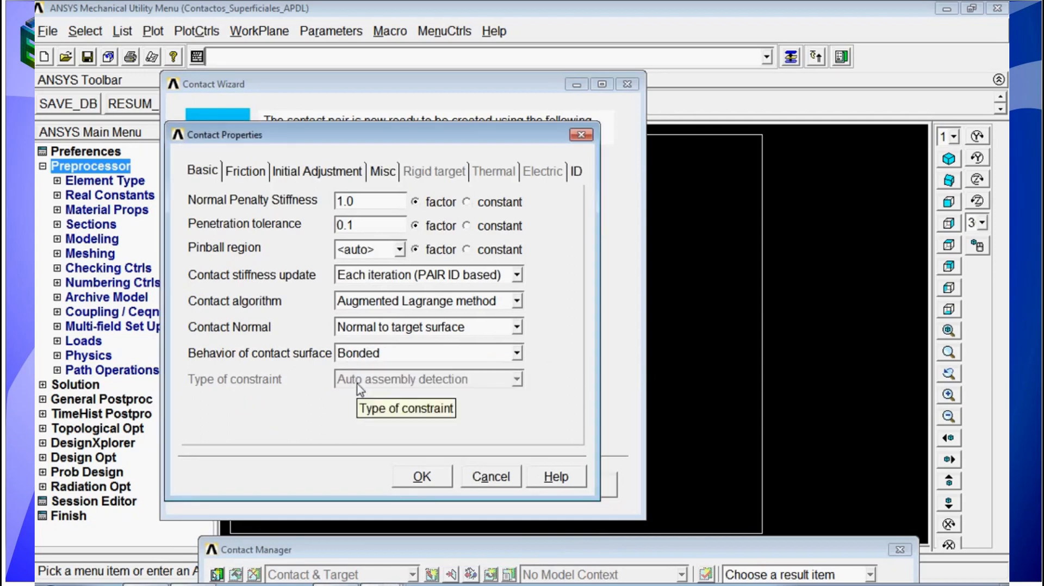
click(436, 480)
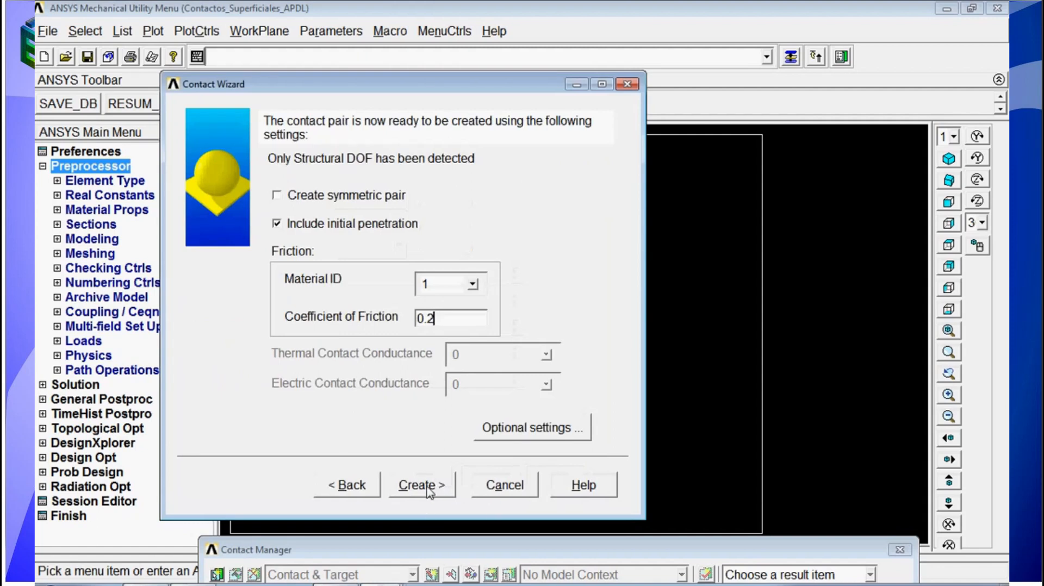
click(429, 492)
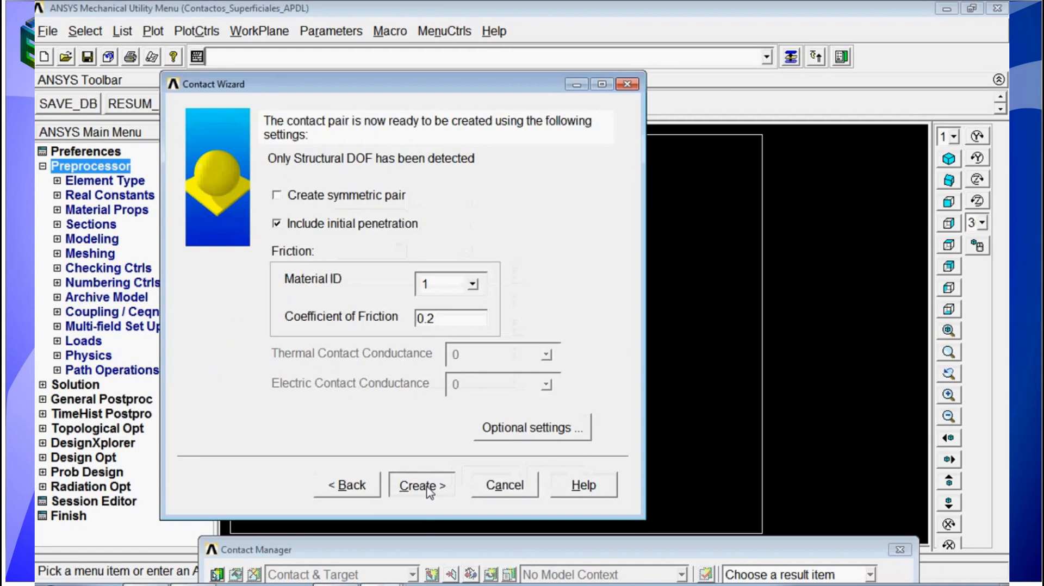
Step: Check the pair's normals edge-on, flip the target and contact normals, then finish the wizard and close the Contact Manager
drag(441, 86, 248, 63)
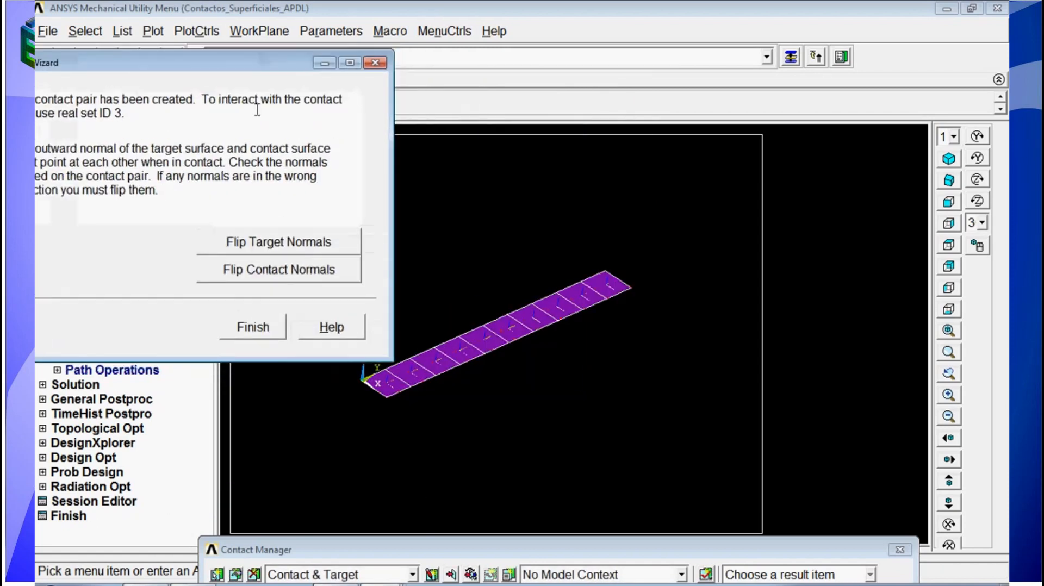
ctrl+right_drag(527, 356, 471, 316)
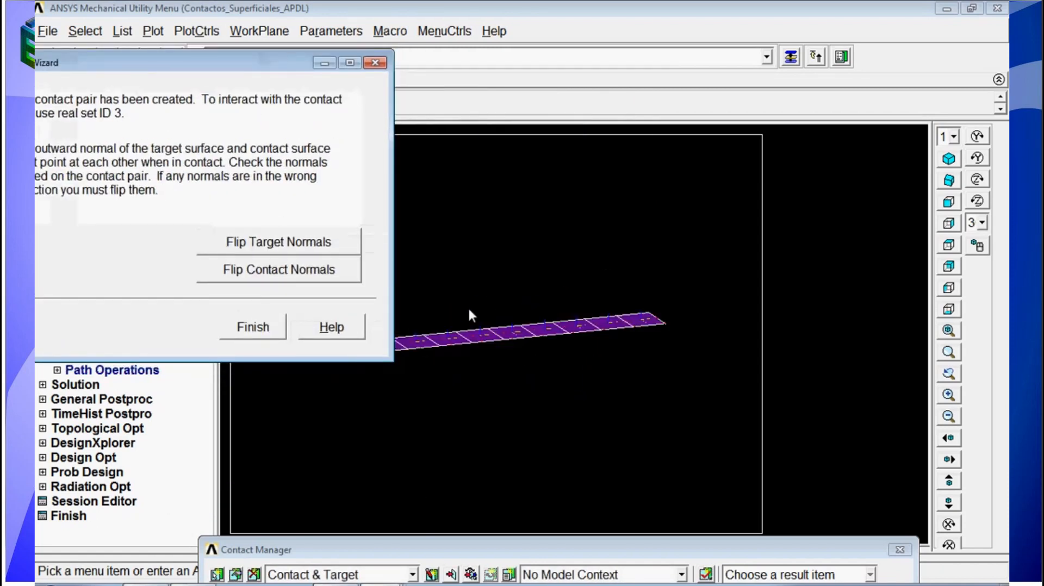
ctrl+drag(493, 381, 548, 434)
click(512, 62)
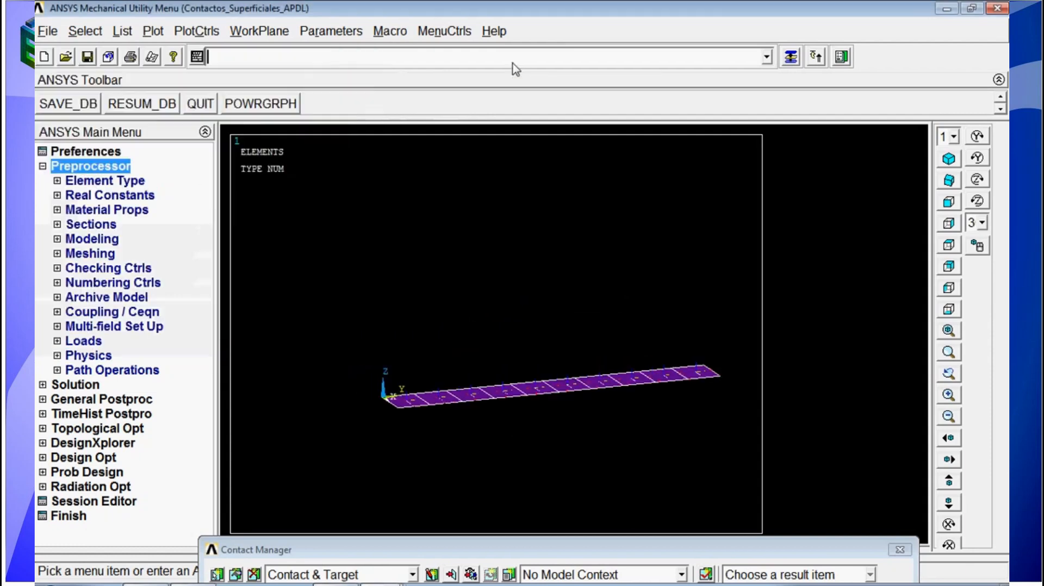
ctrl+right_drag(485, 408, 492, 522)
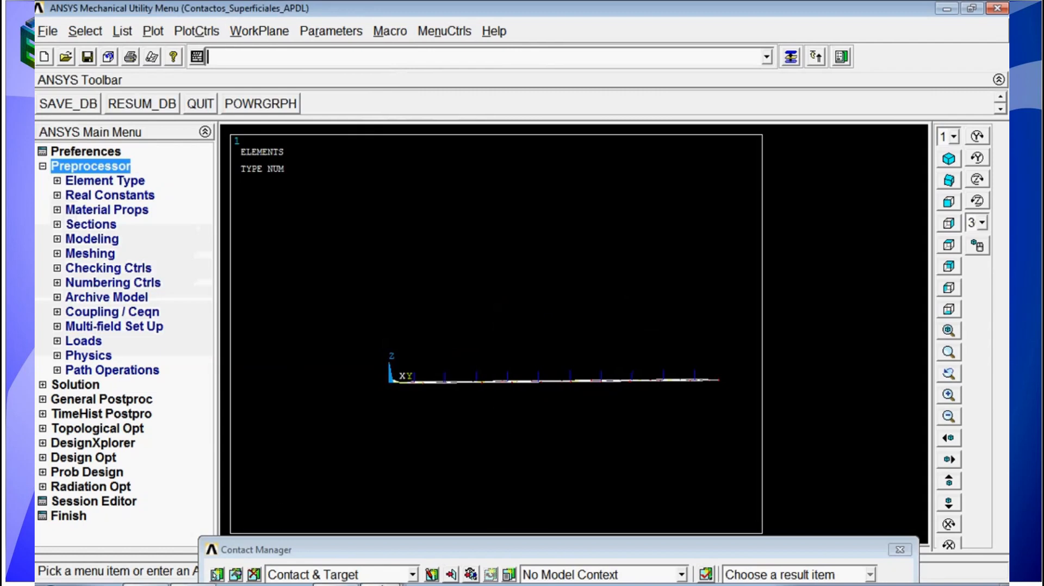
click(370, 547)
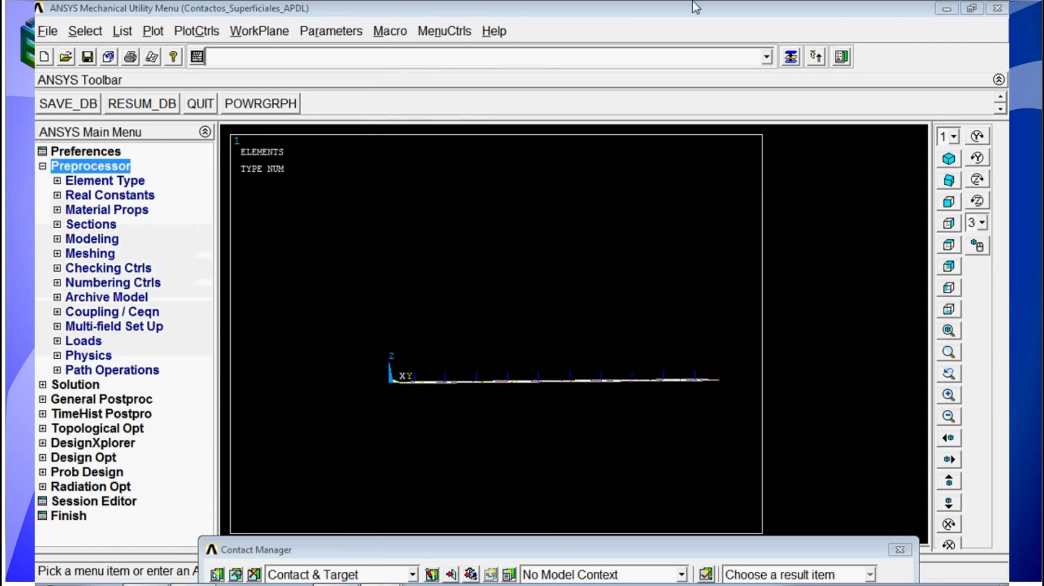
click(785, 59)
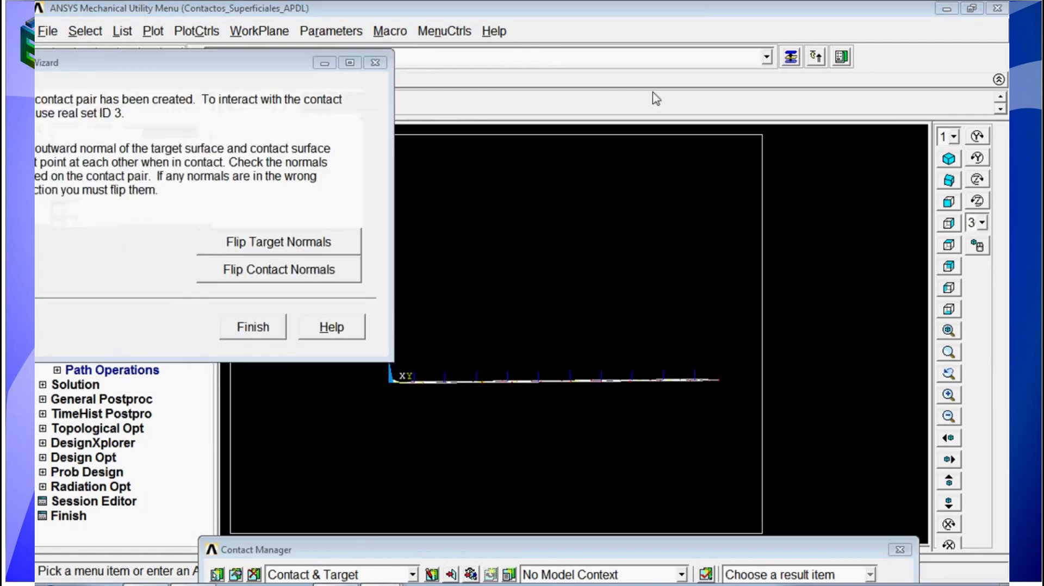
click(305, 248)
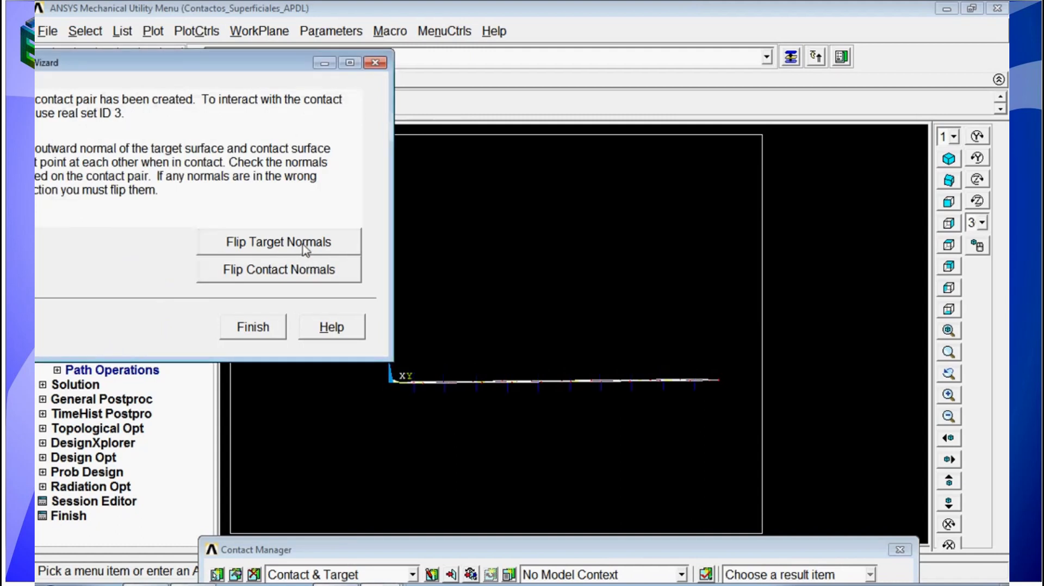
click(311, 277)
click(253, 328)
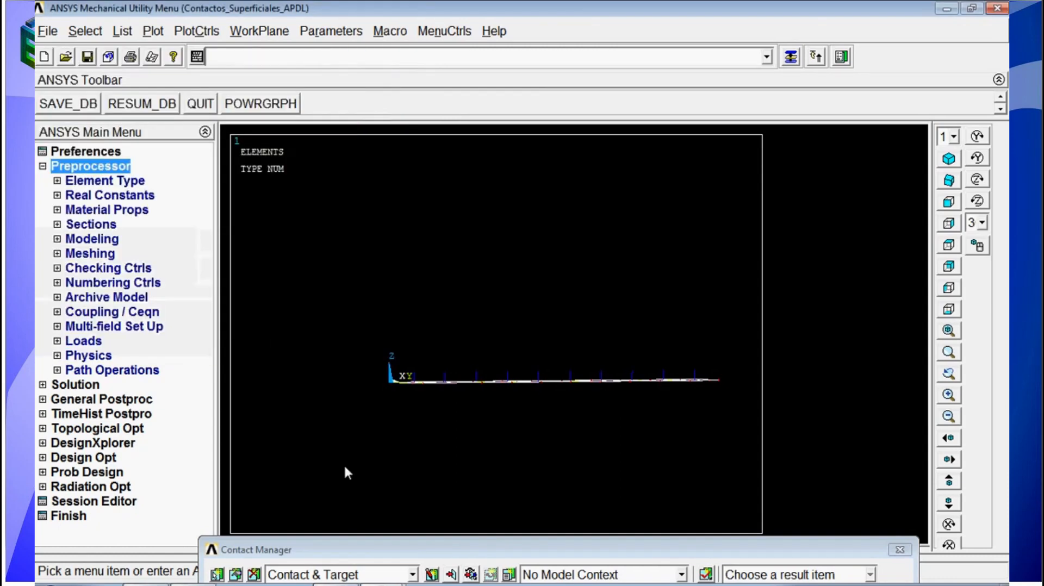
drag(408, 492, 343, 307)
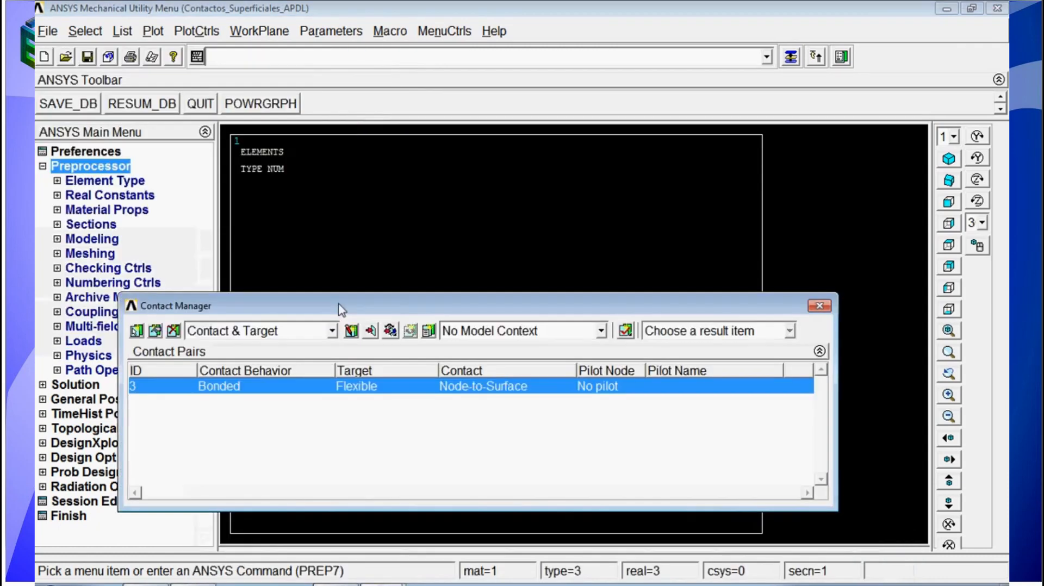
click(820, 308)
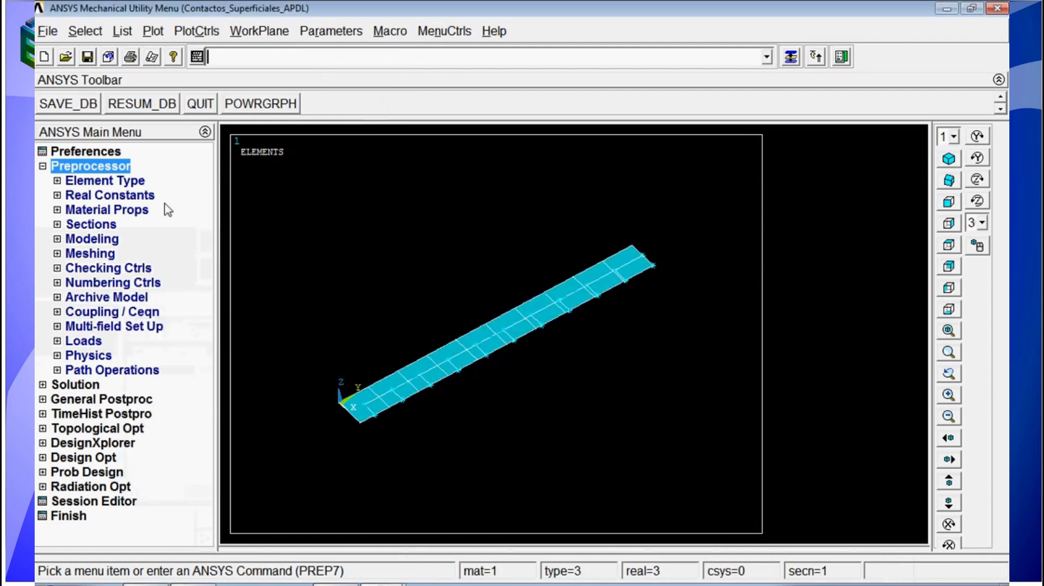
Step: Review the defined element types, including the target and contact elements, and close the list
click(120, 184)
click(130, 195)
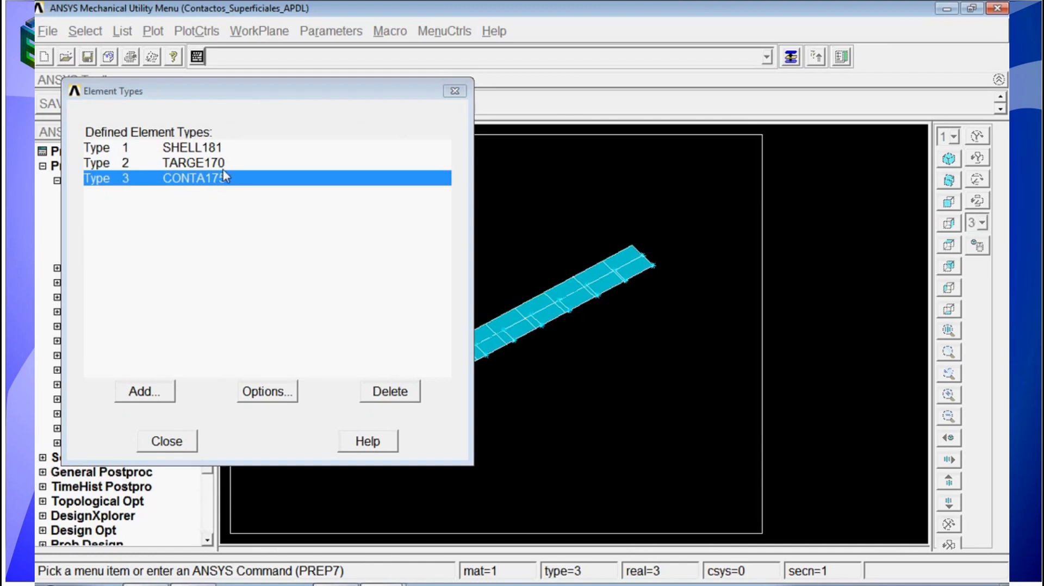
click(168, 442)
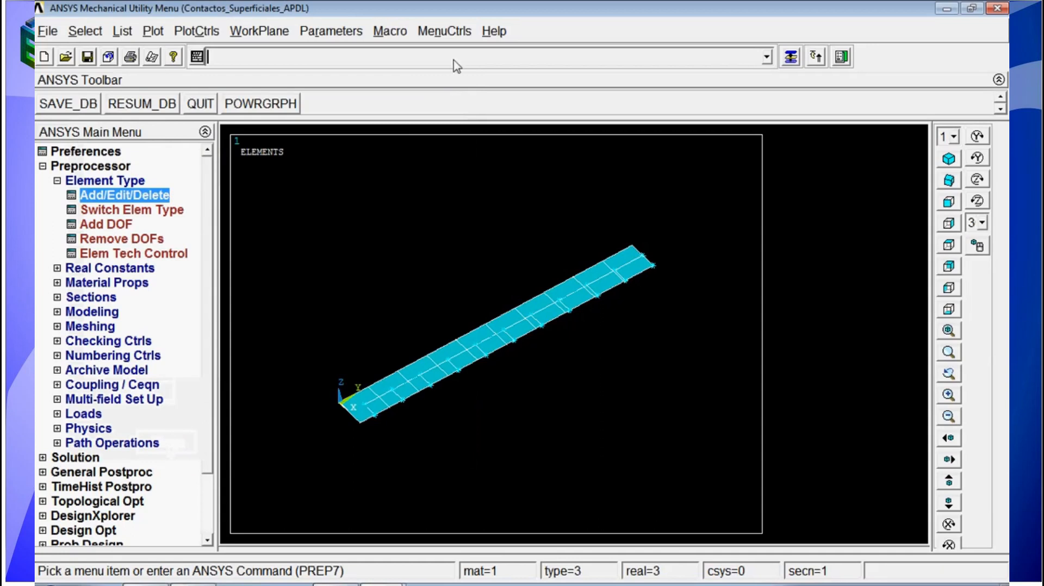
Step: Enter the solution processor with /SOLU, run SOLVE for the bonded contact model despite the load-data warning, and dismiss the completion note
text(/)
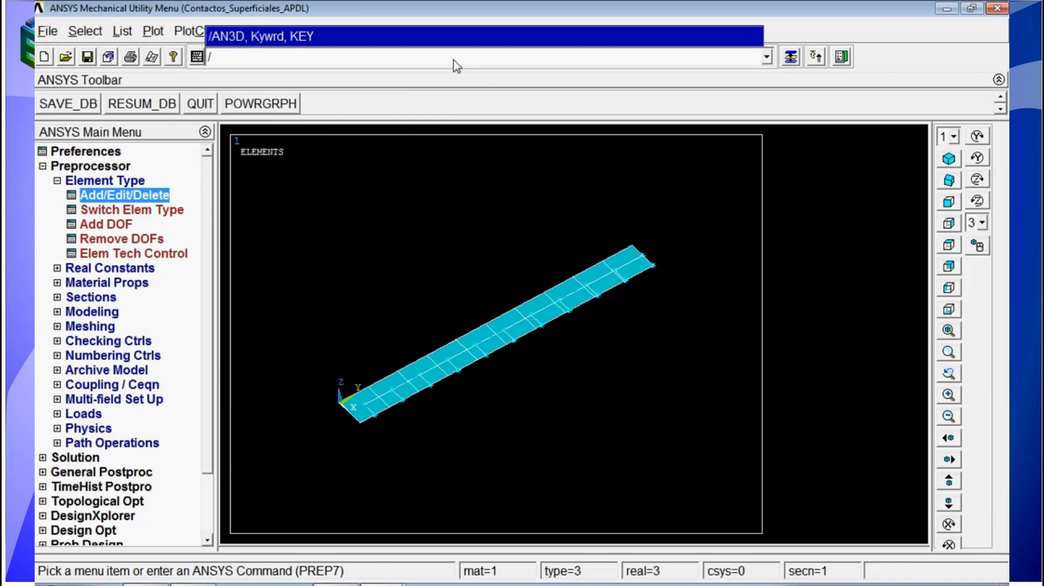
text(solu)
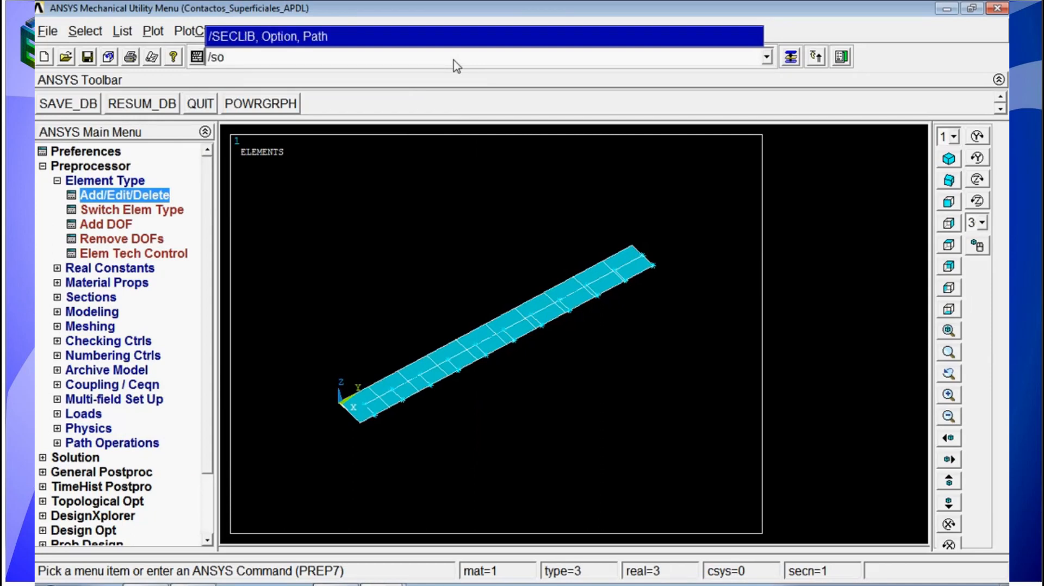
key(Return)
text(solve)
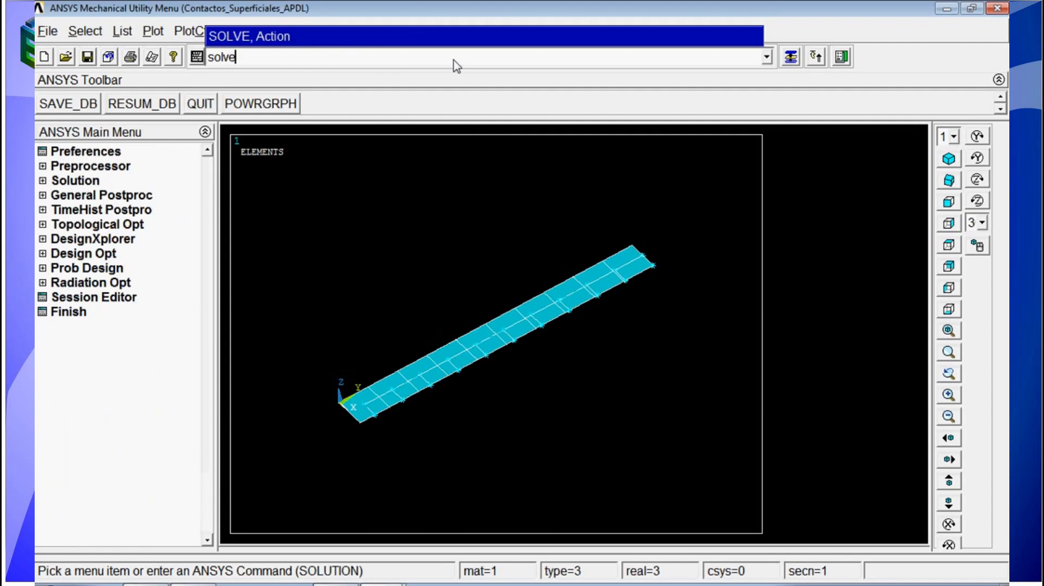
key(Return)
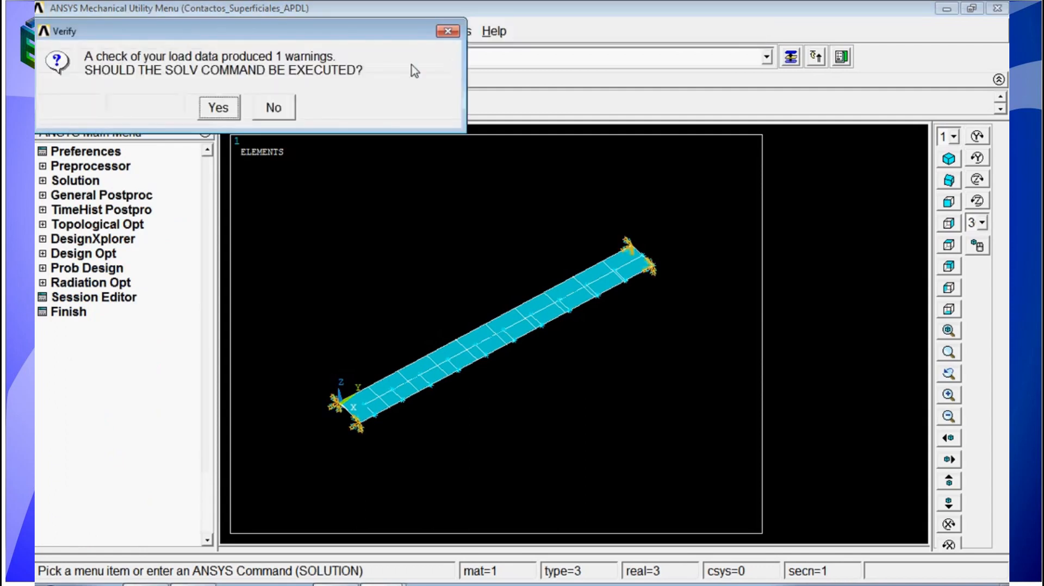
click(218, 107)
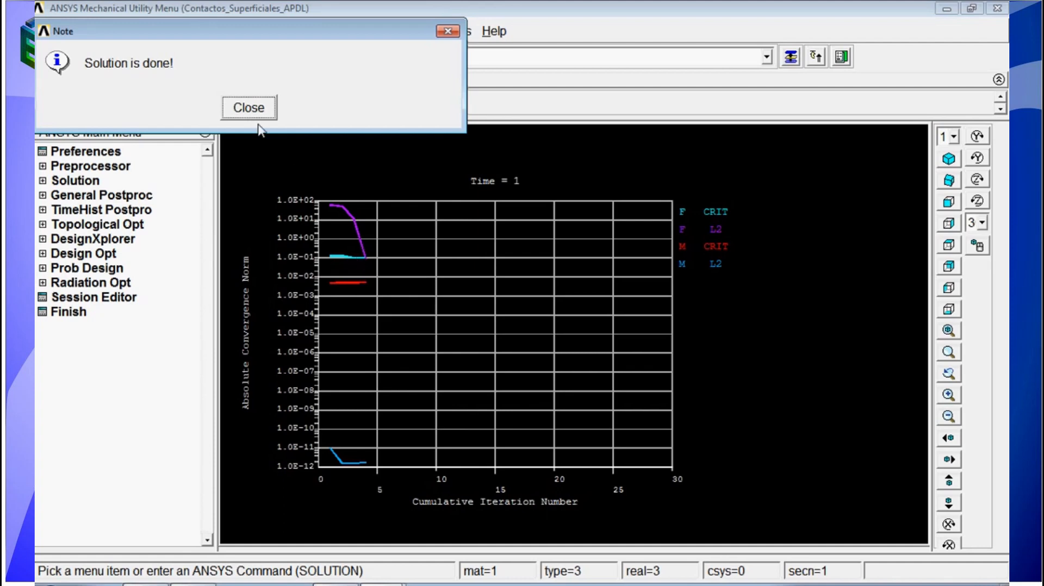
click(250, 106)
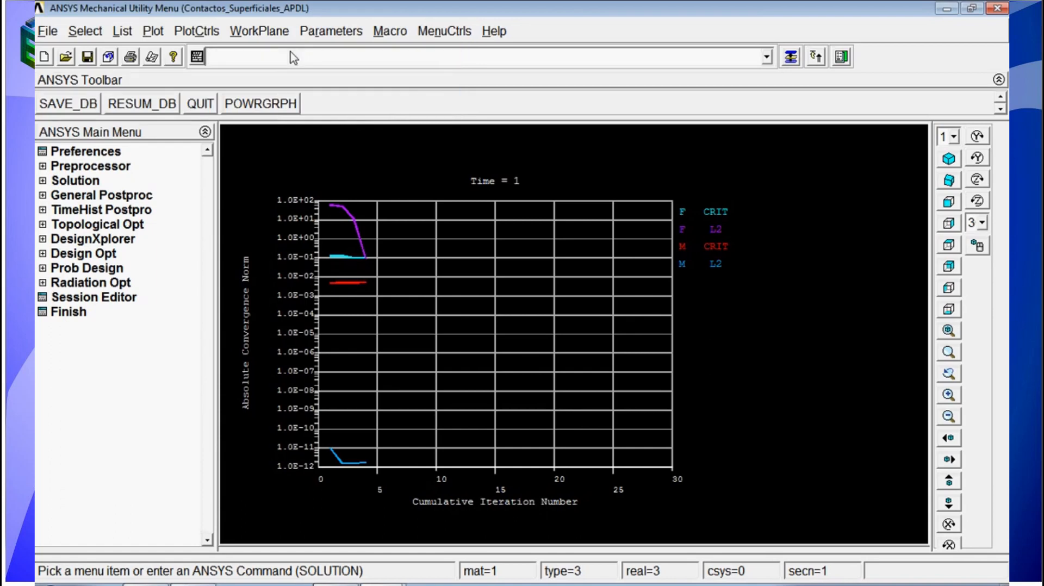
Step: Enter the general postprocessor with /POST1 and plot the nodal displacement vector sum with PLNSOL,U,SUM, examining the deformed plates
text(/post1)
key(Return)
text(plnsol,u,sum)
key(Return)
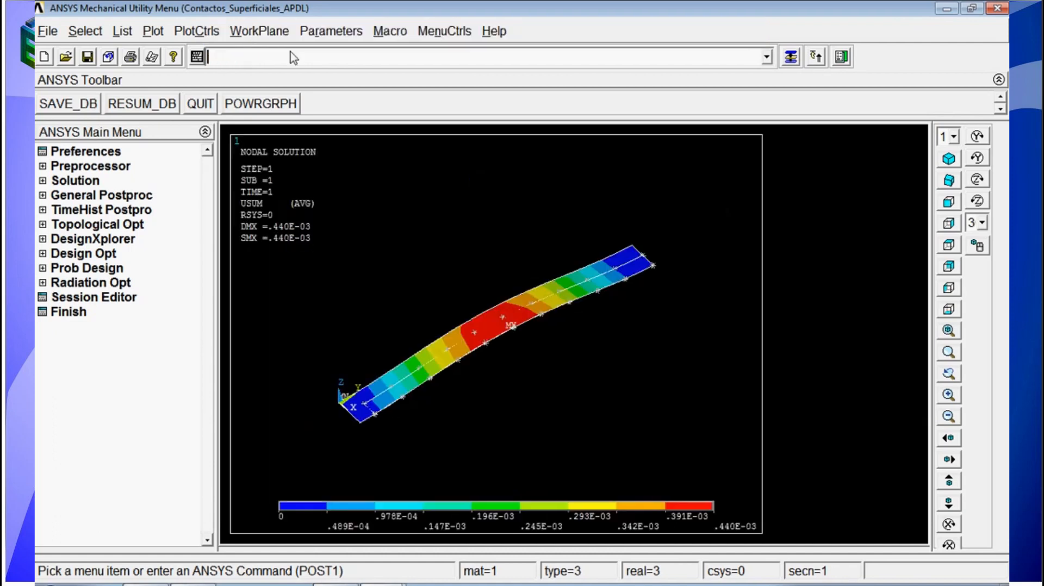
ctrl+right_drag(484, 364, 472, 334)
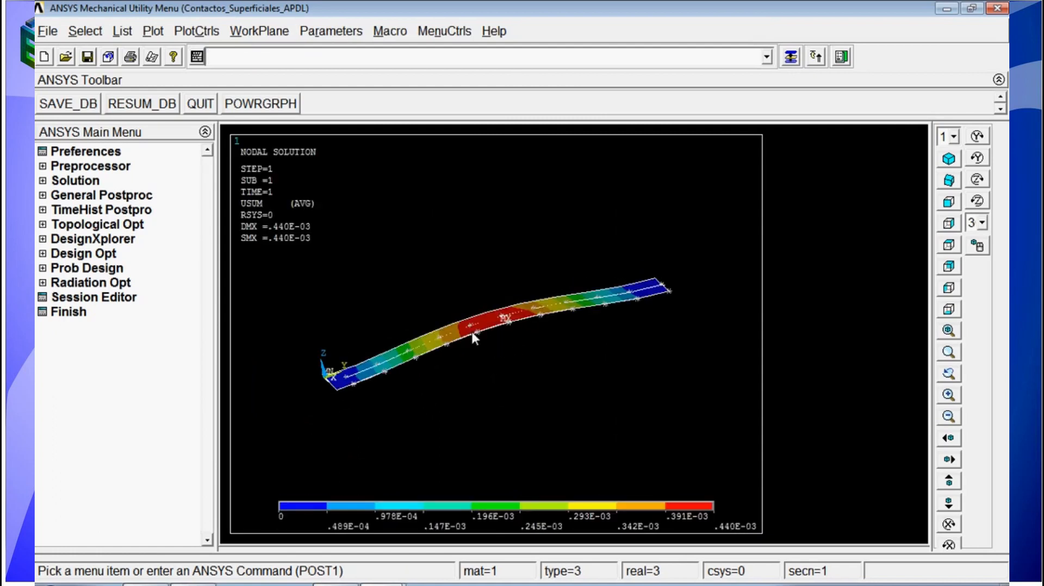
ctrl+right_drag(472, 332, 501, 299)
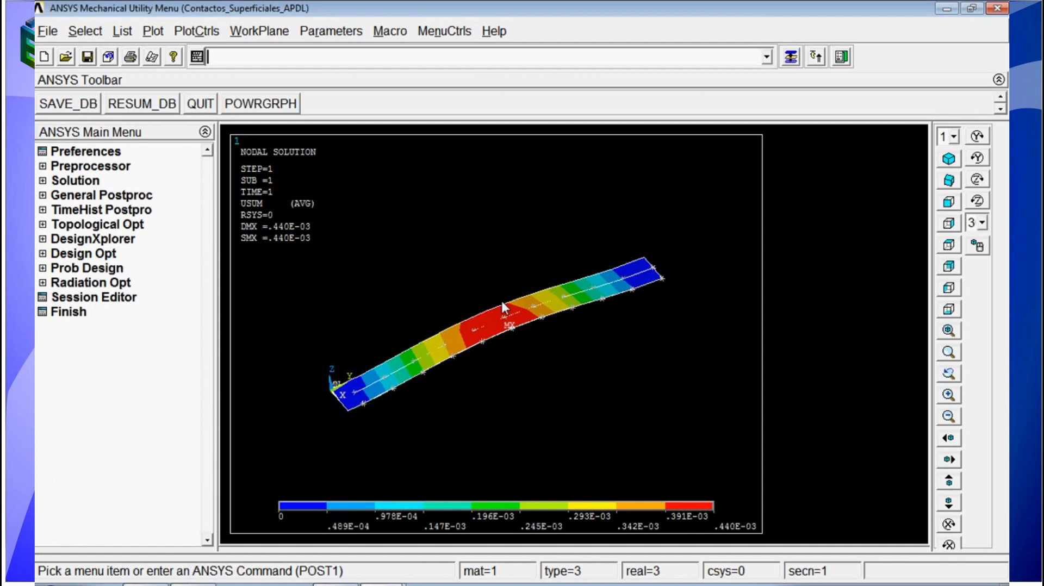
Step: Plot the von Mises equivalent stress with PLNSOL,S,EQV and view the deformed plates from another angle
text(plnsol,s,eqv)
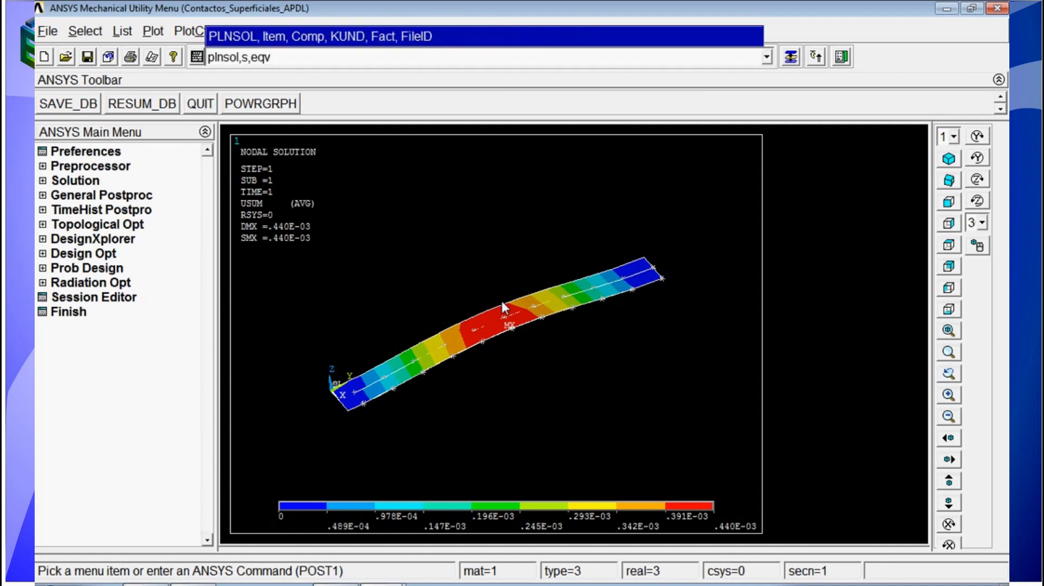
key(Return)
scroll(502, 301, up, 1)
mouse_move(484, 333)
ctrl+right_down()
mouse_move(505, 307)
mouse_move(540, 330)
mouse_move(498, 334)
mouse_move(516, 314)
mouse_move(520, 348)
mouse_move(494, 343)
mouse_move(503, 327)
mouse_move(472, 321)
ctrl+right_up()
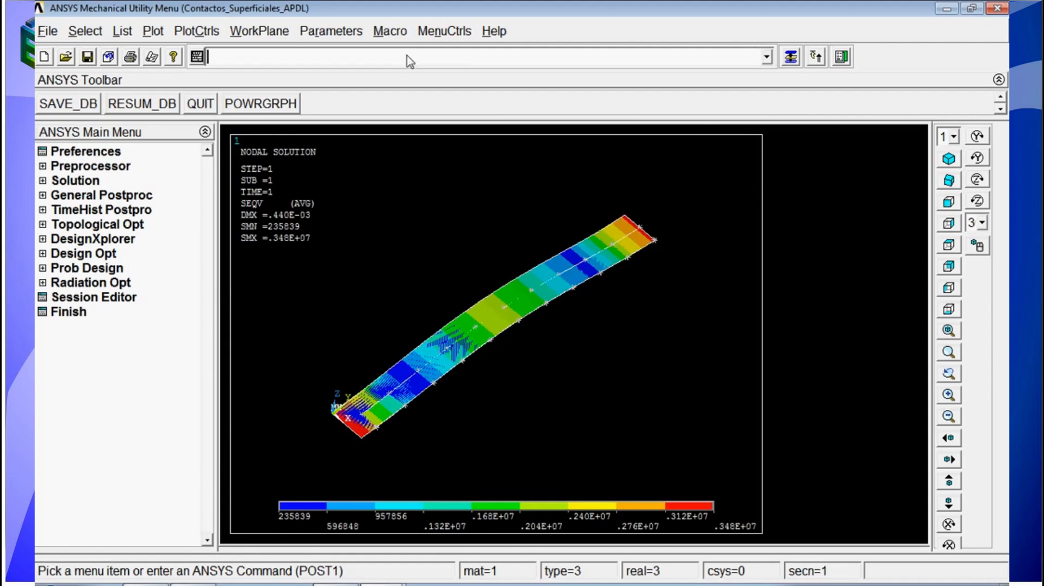
Step: Select the elements attached to the areas with ESLA and their nodes, and replot the von Mises stress to examine its distribution
text(esla)
key(Return)
text(ns)
key(Return)
text(/rep)
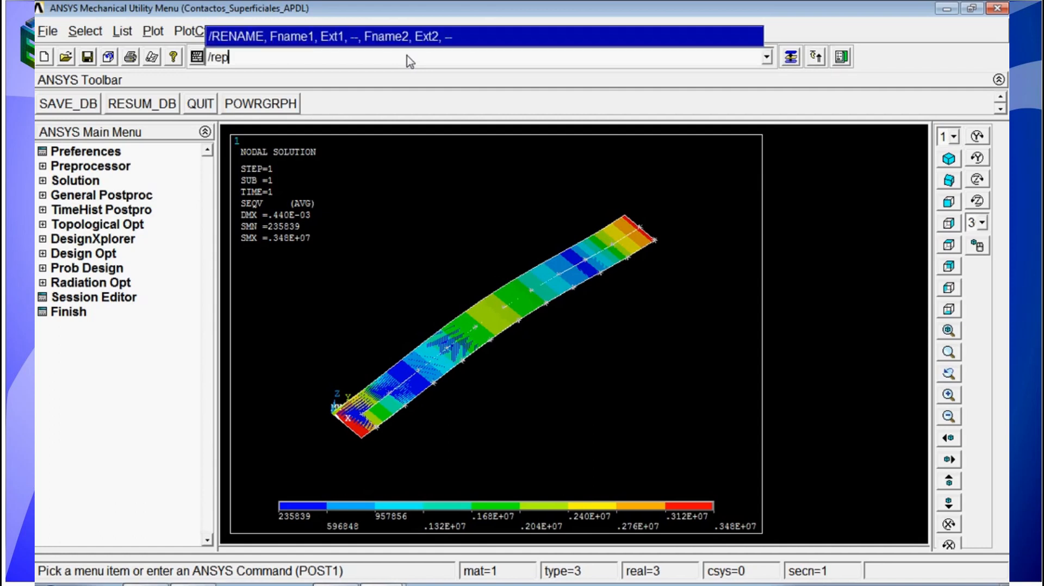
key(Return)
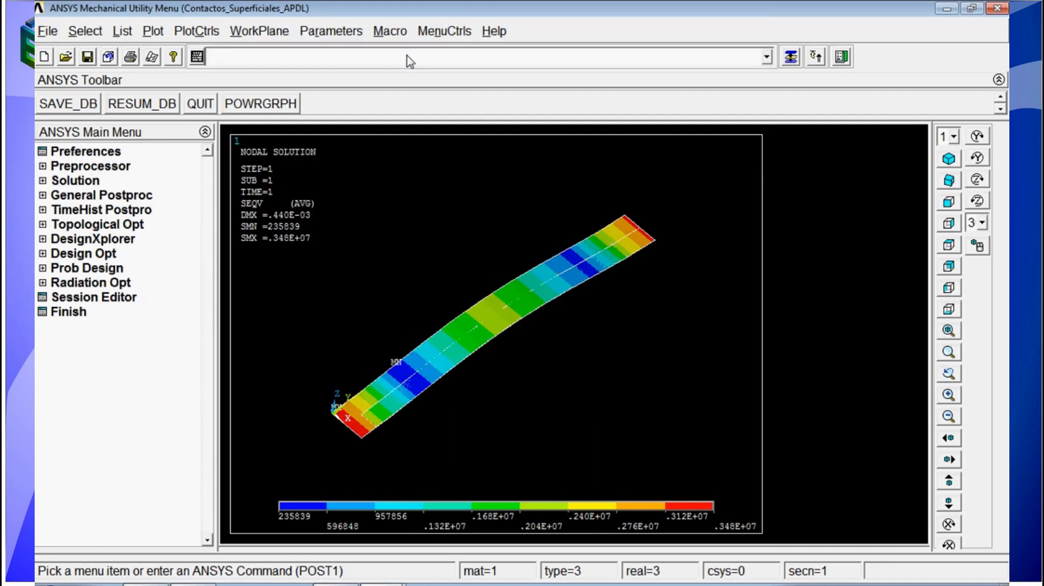
ctrl+right_drag(498, 323, 455, 381)
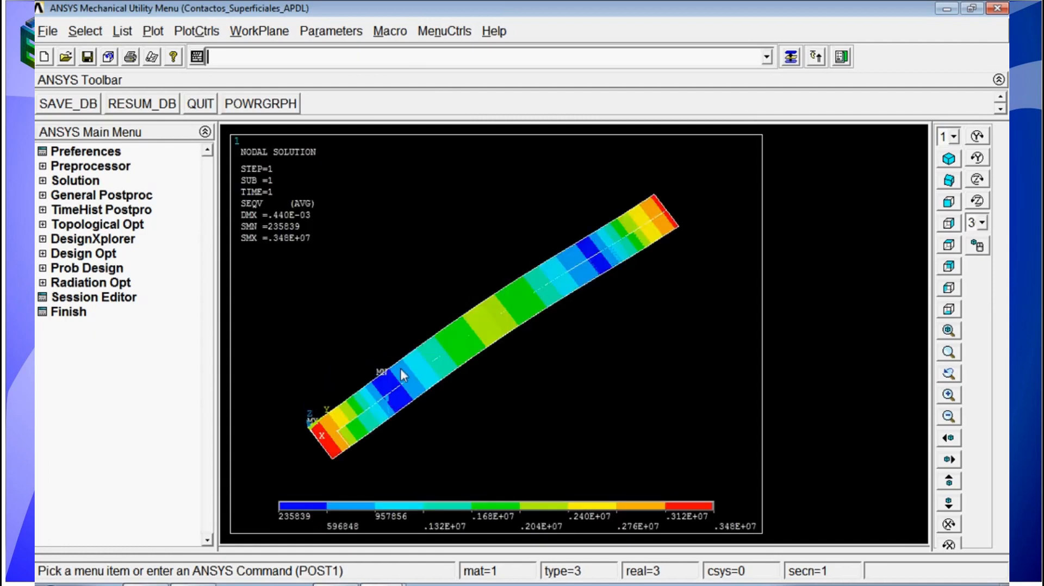
ctrl+right_drag(508, 341, 469, 282)
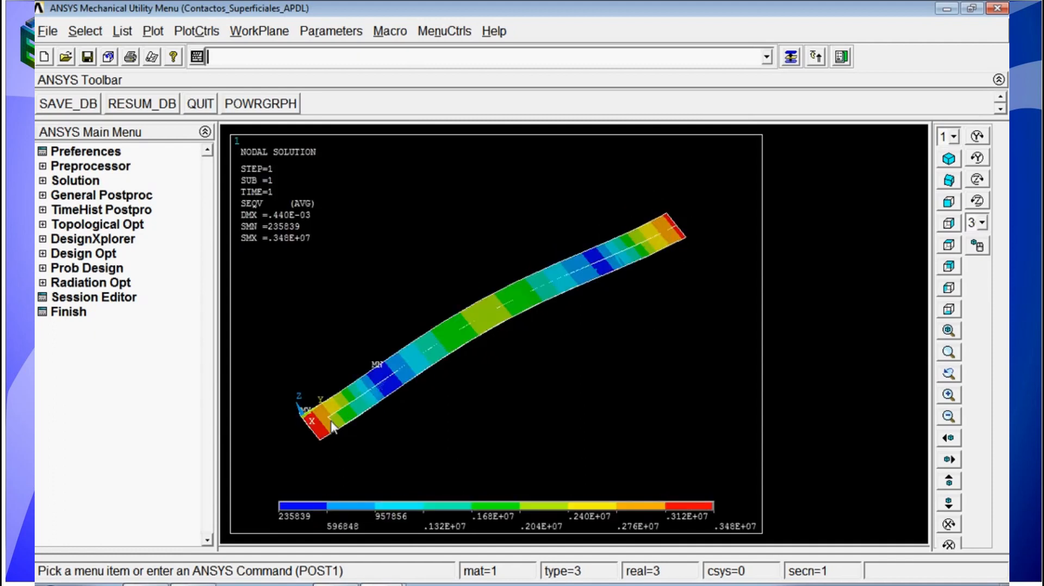
ctrl+right_drag(333, 426, 443, 343)
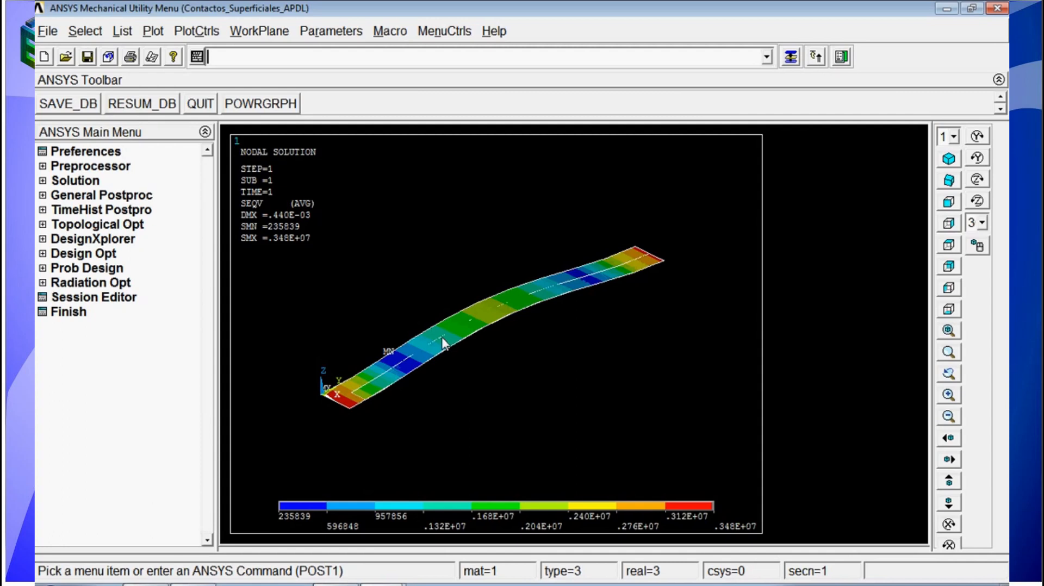
Step: Plot the displacements as vectors with PLVECT,U,SUM and examine the arrows along the plates
text(plvect)
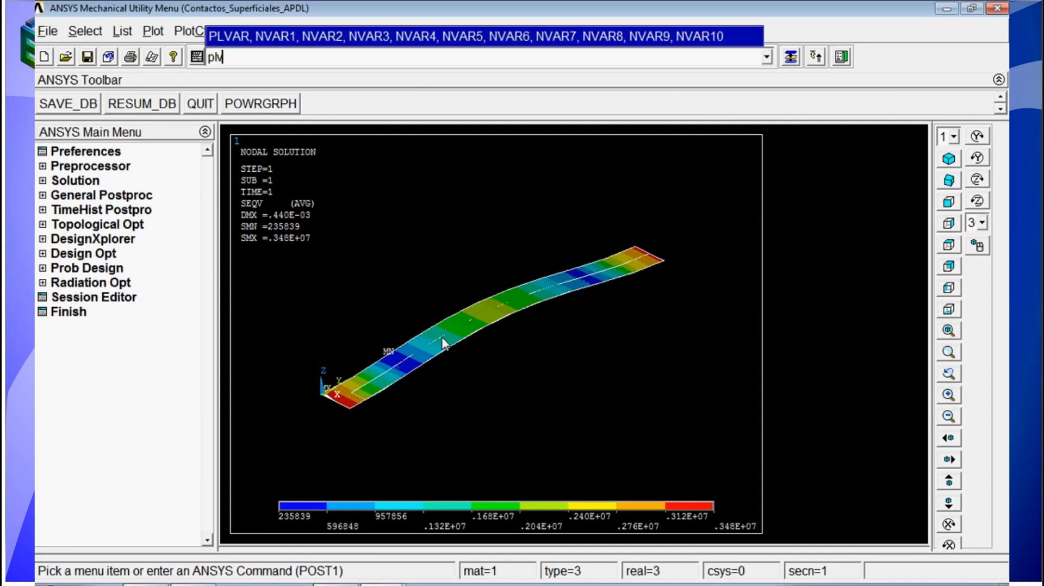
text(,u,sum)
key(Return)
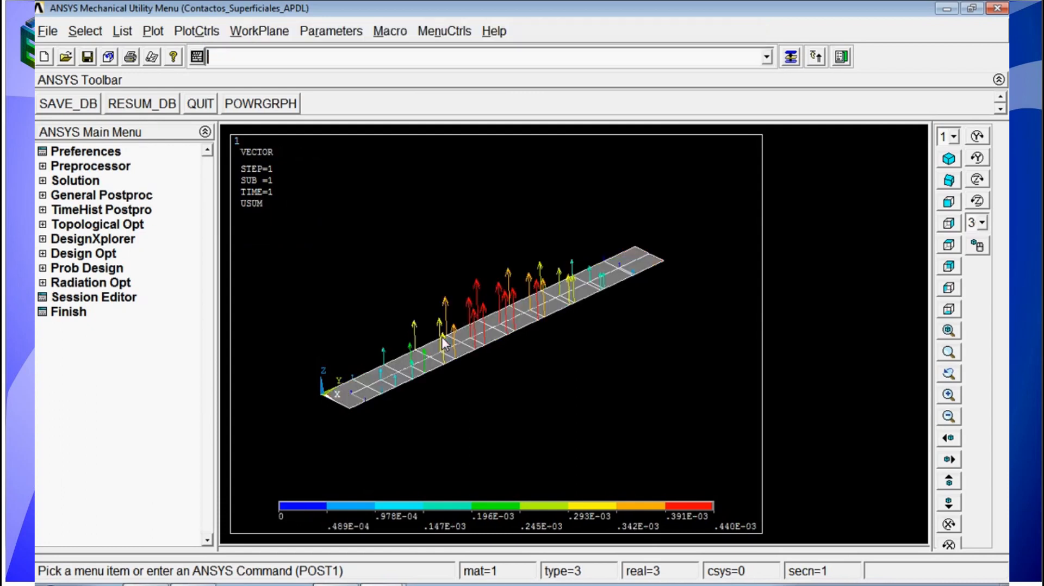
ctrl+right_drag(443, 344, 501, 375)
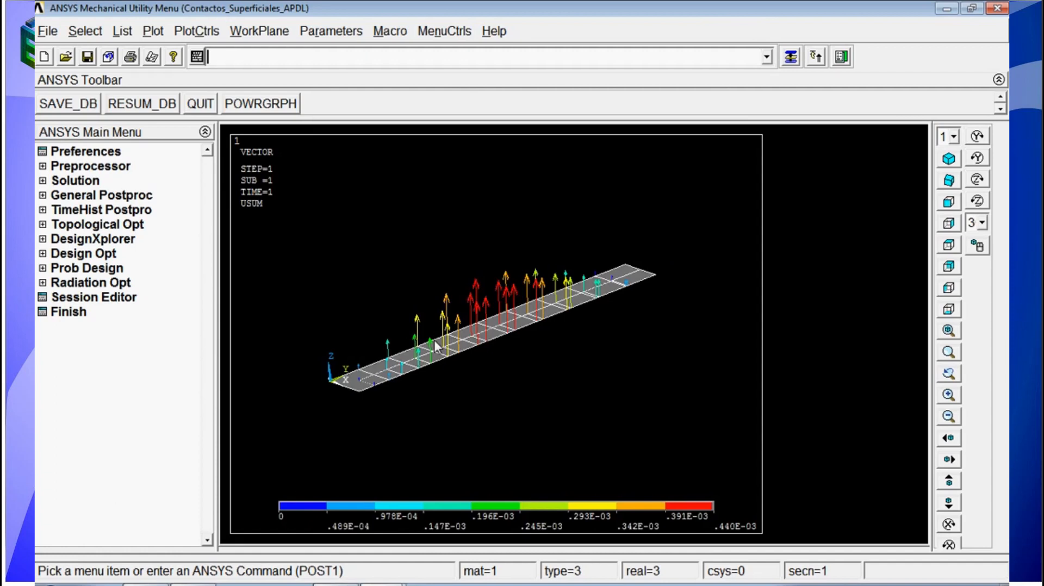
Step: Return to the preprocessor with /PREP7 and change the existing contact pair's surface behavior to Standard in the Contact Manager
text(/pre7)
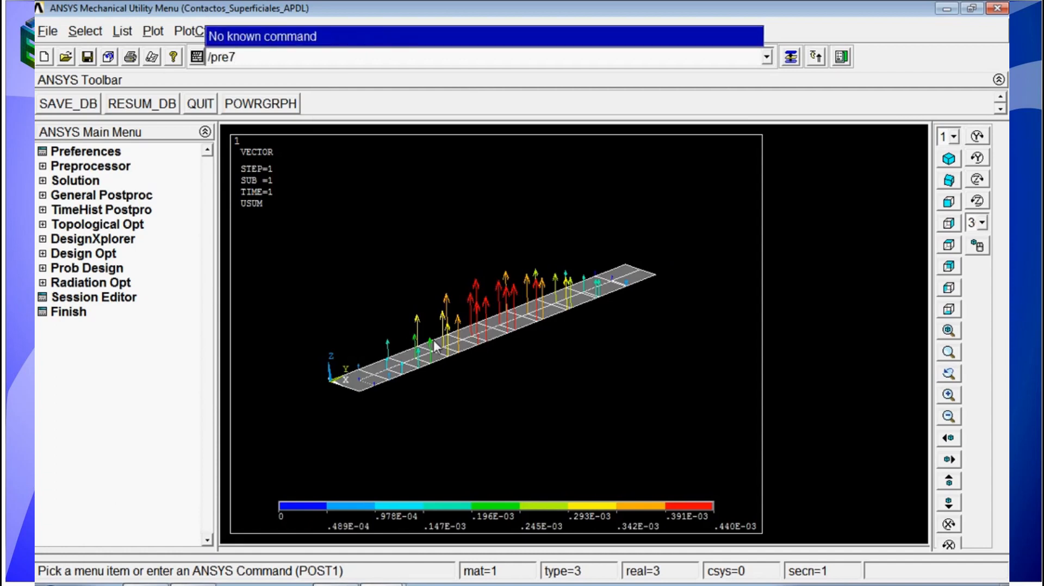
key(BackSpace)
text(p7)
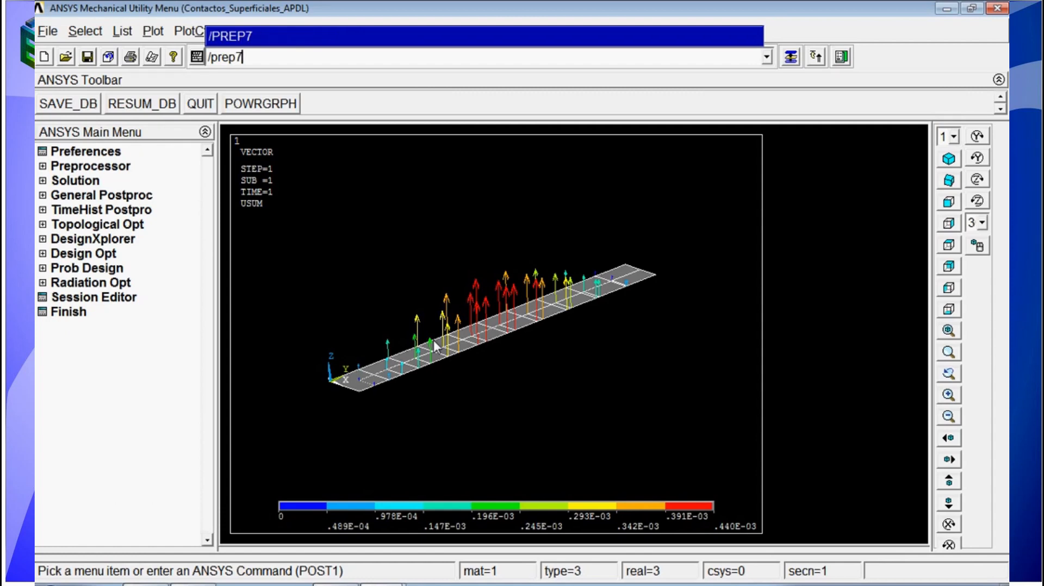
key(Return)
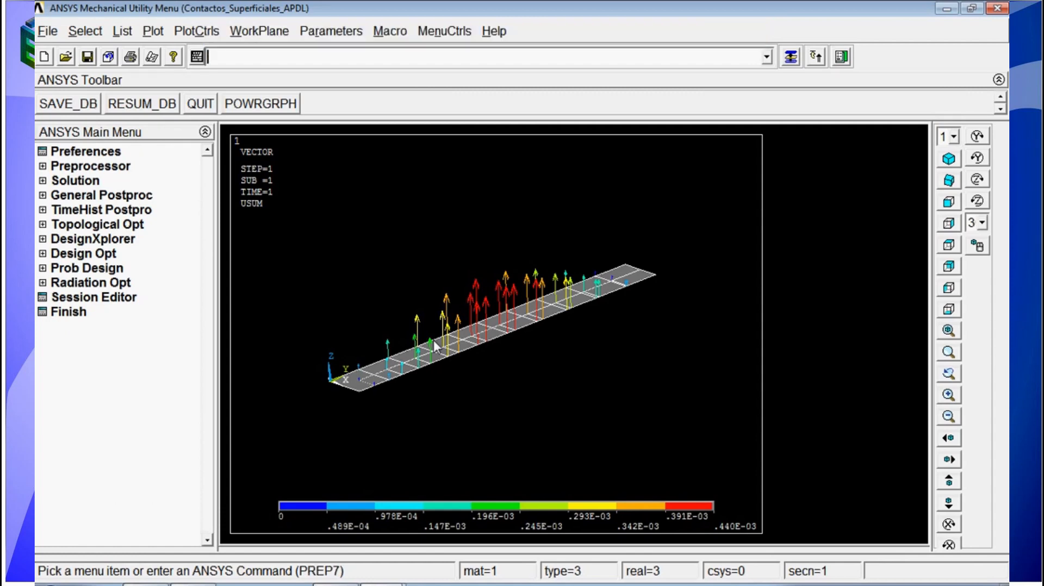
click(842, 56)
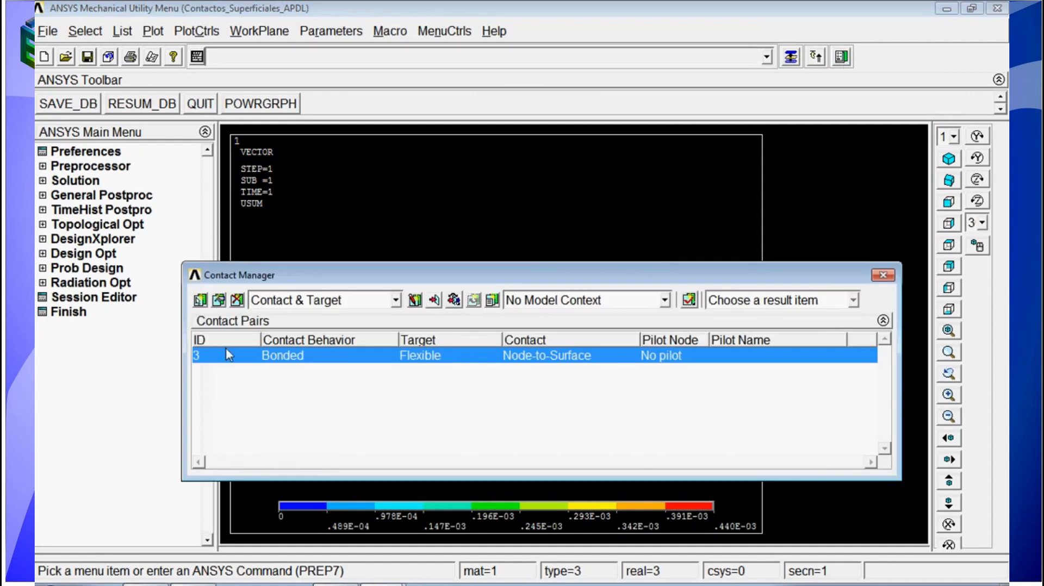
click(218, 301)
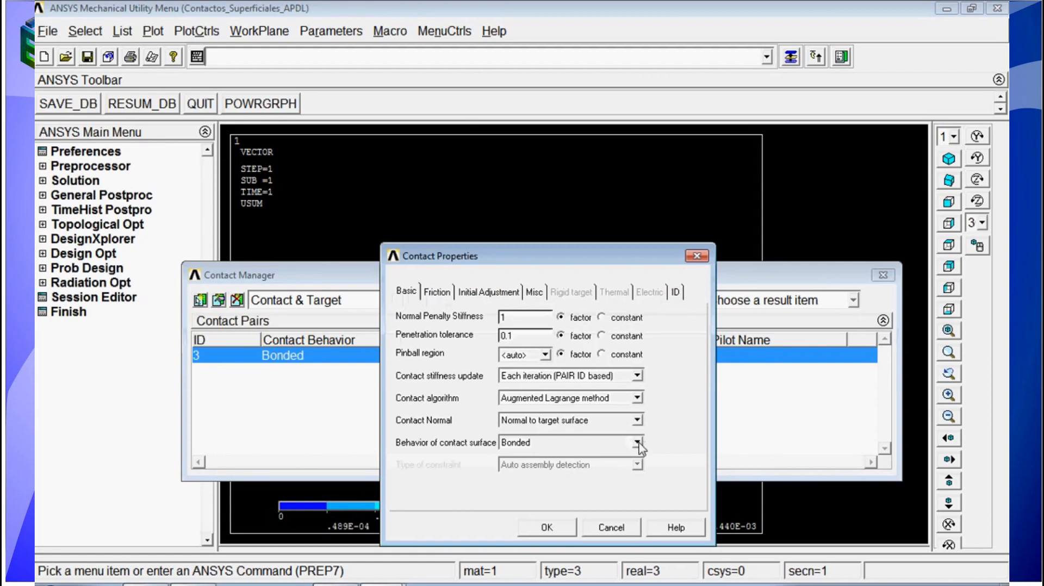
click(637, 442)
scroll(643, 474, up, 1)
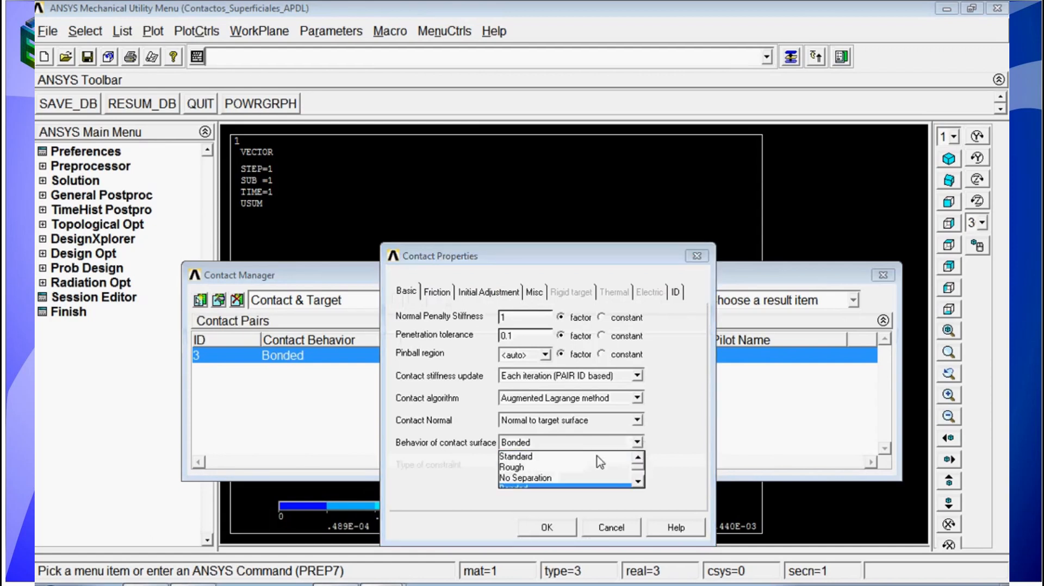
click(578, 456)
click(576, 528)
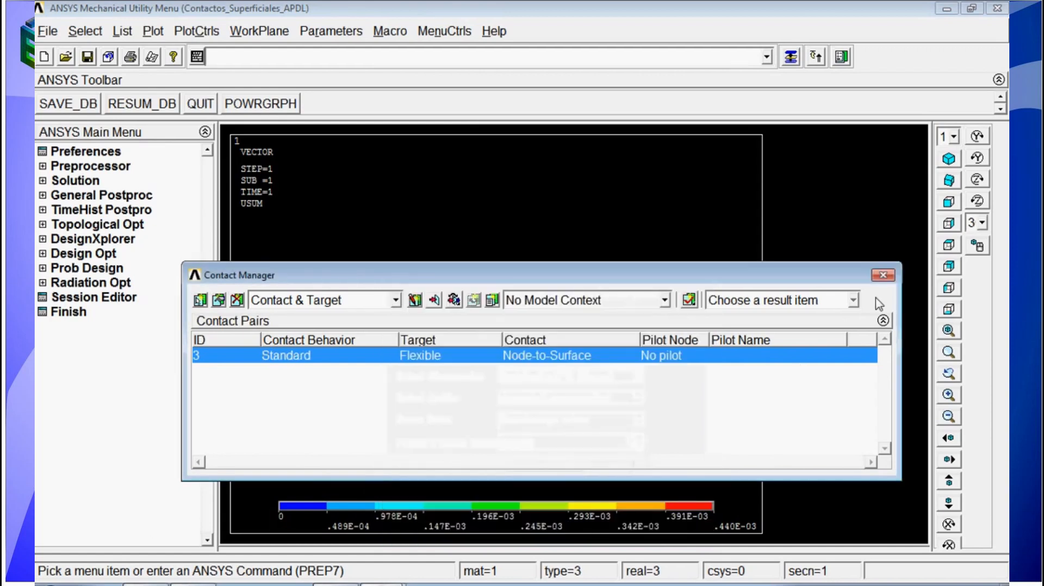
click(883, 275)
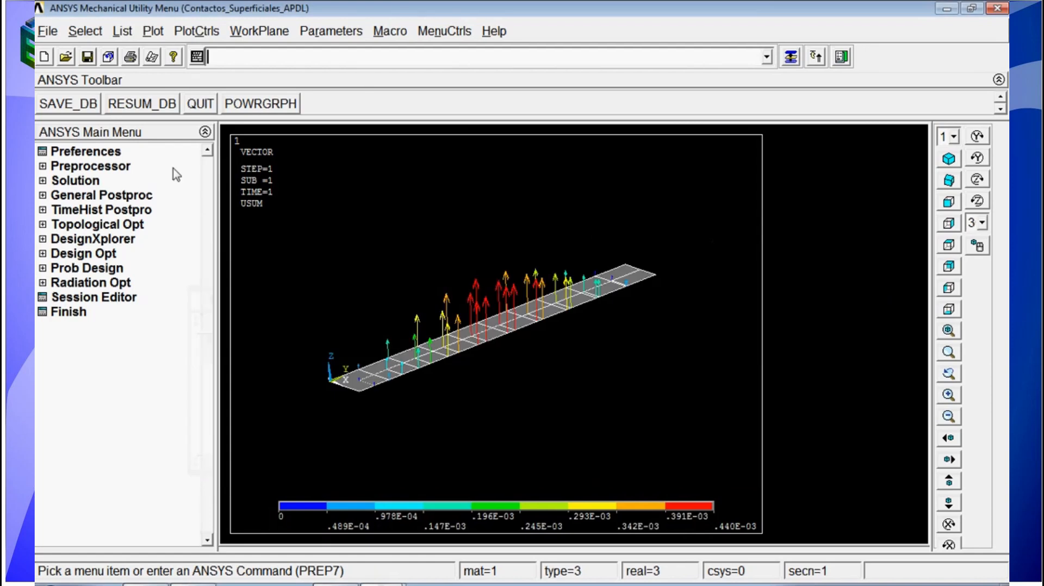
Step: Solve the model again with Standard contact using /SOLU and SOLVE, and check the solver messages in the output window
text(/solu)
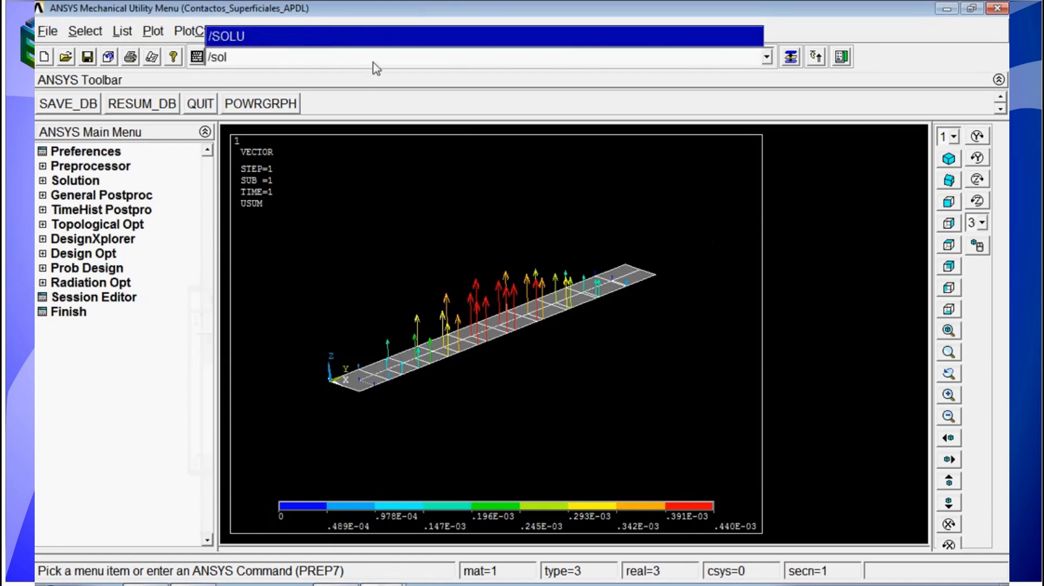
key(Return)
text(solve)
key(Return)
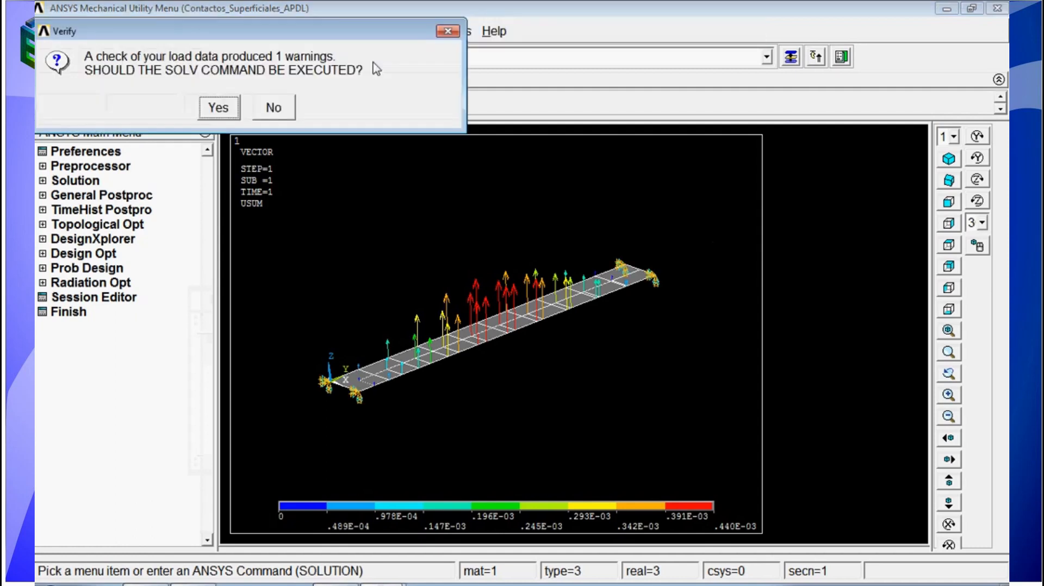
key(Return)
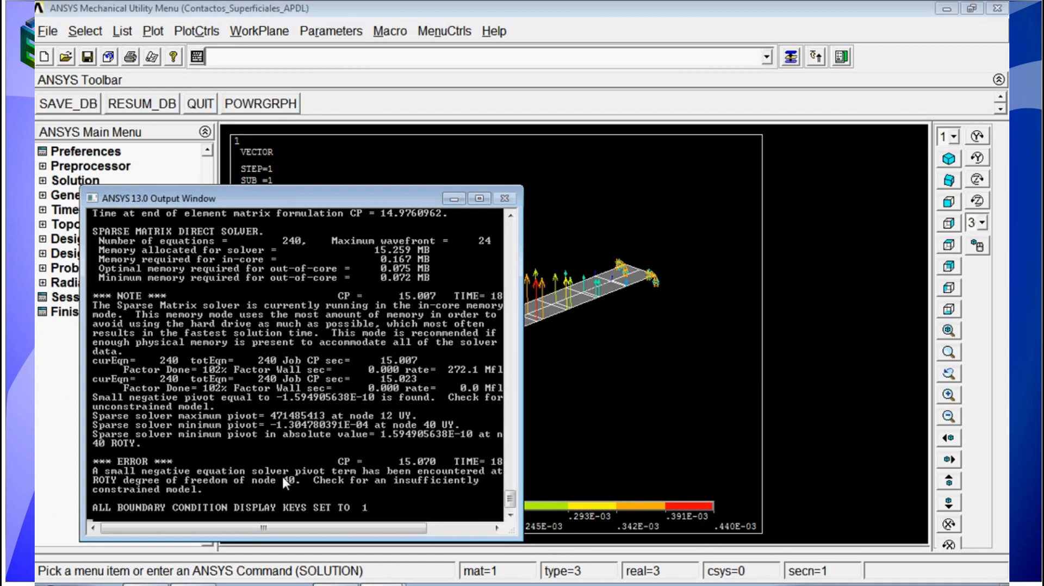
click(454, 199)
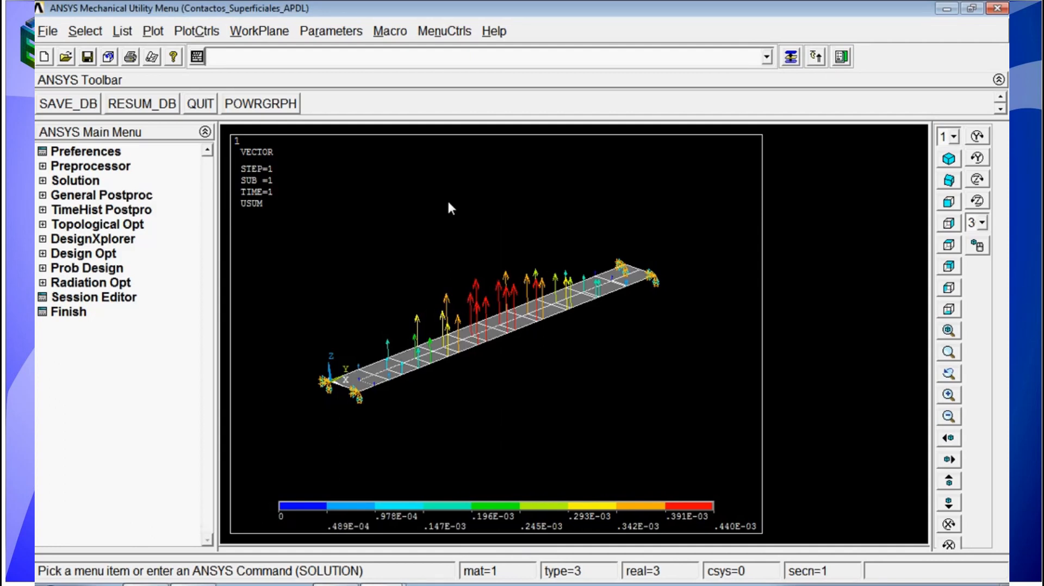
Step: Plot the elements with their boundary conditions and end the session with the /EXIT command
ctrl+right_drag(452, 279, 450, 387)
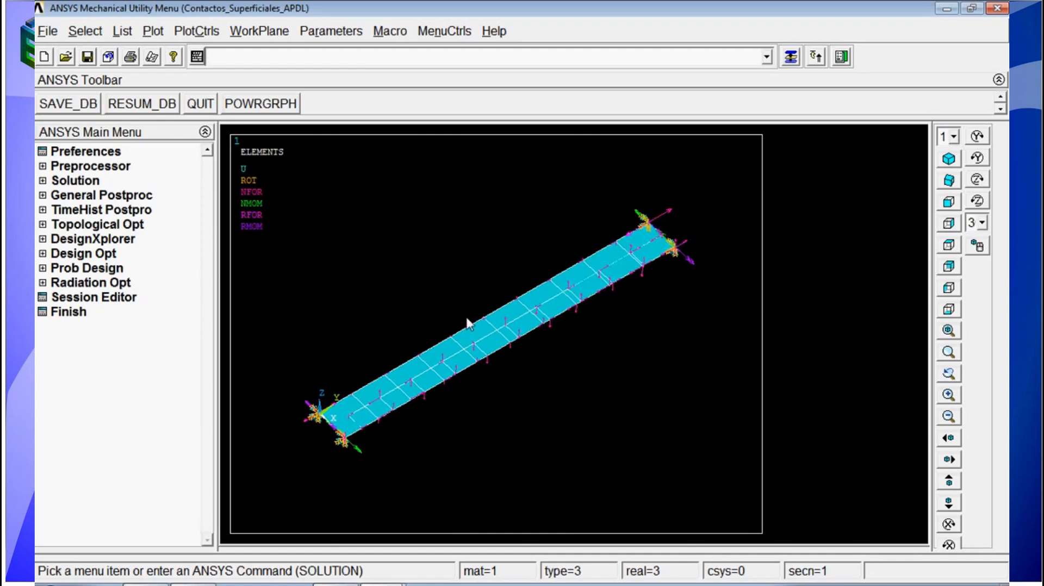
click(396, 65)
text(/)
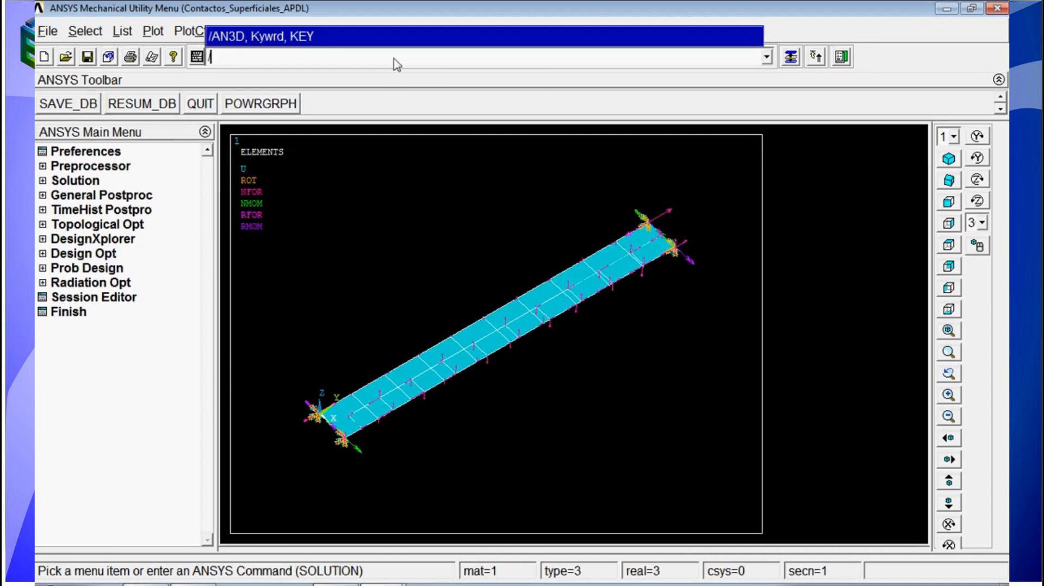
text(exit)
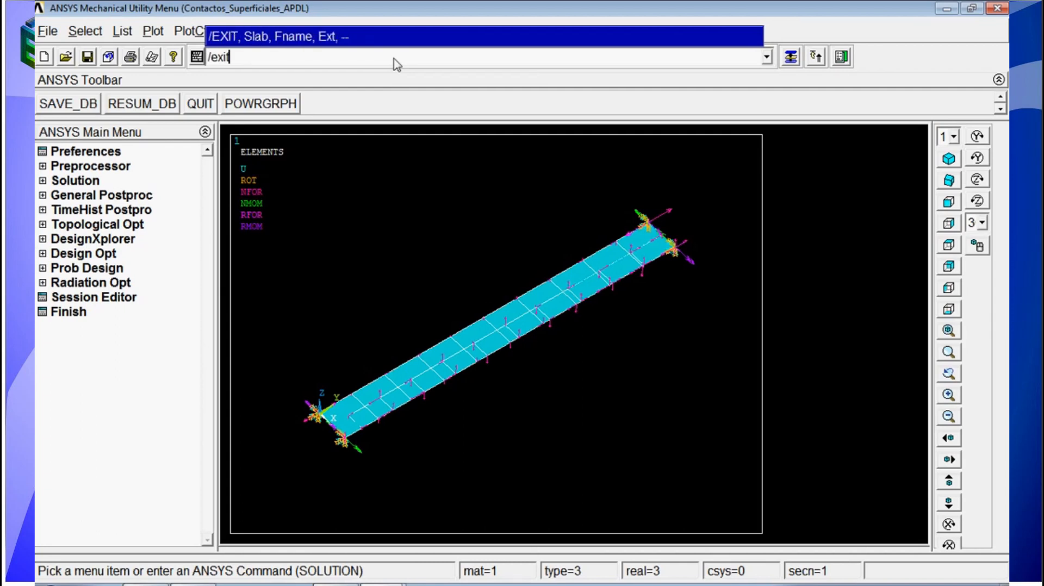
key(Return)
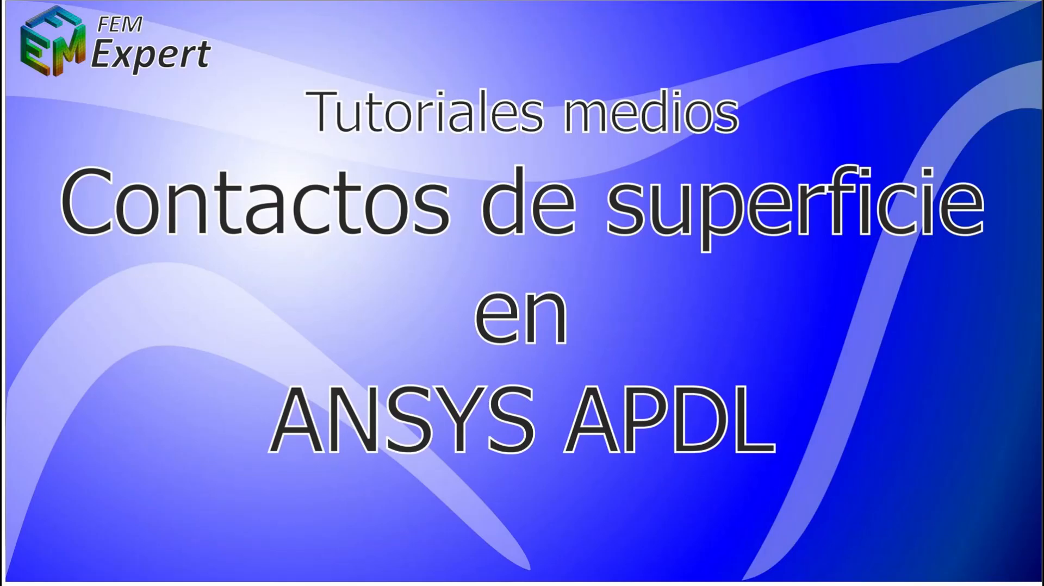